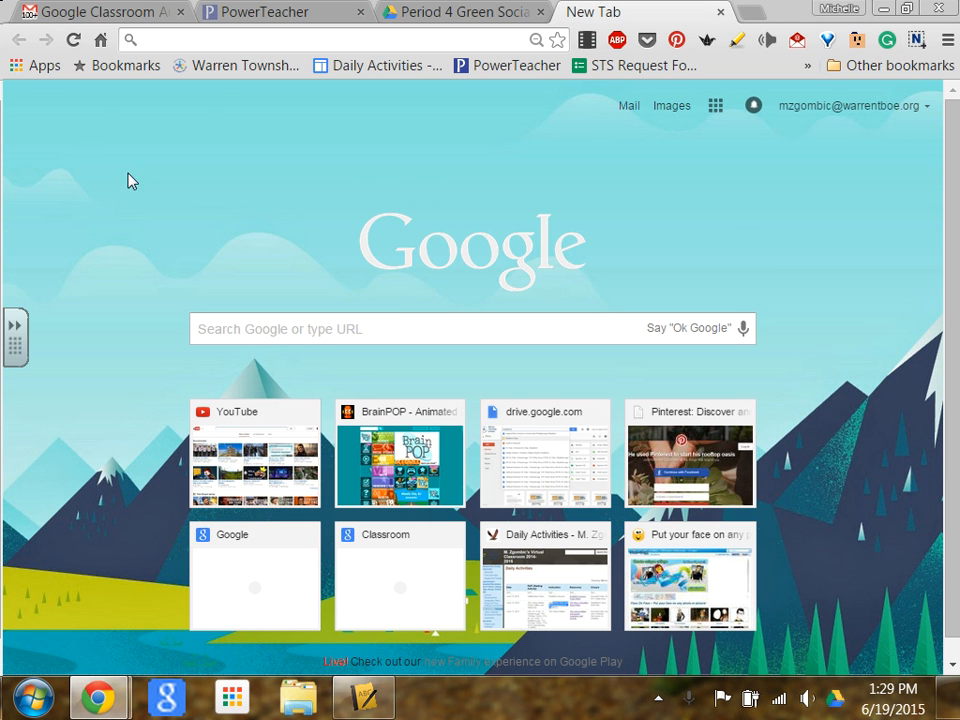
- Open Google Classroom from the Chrome apps page and find the Period 3 Social Studies class
{"action": "left_click", "coordinate": [41, 67]}
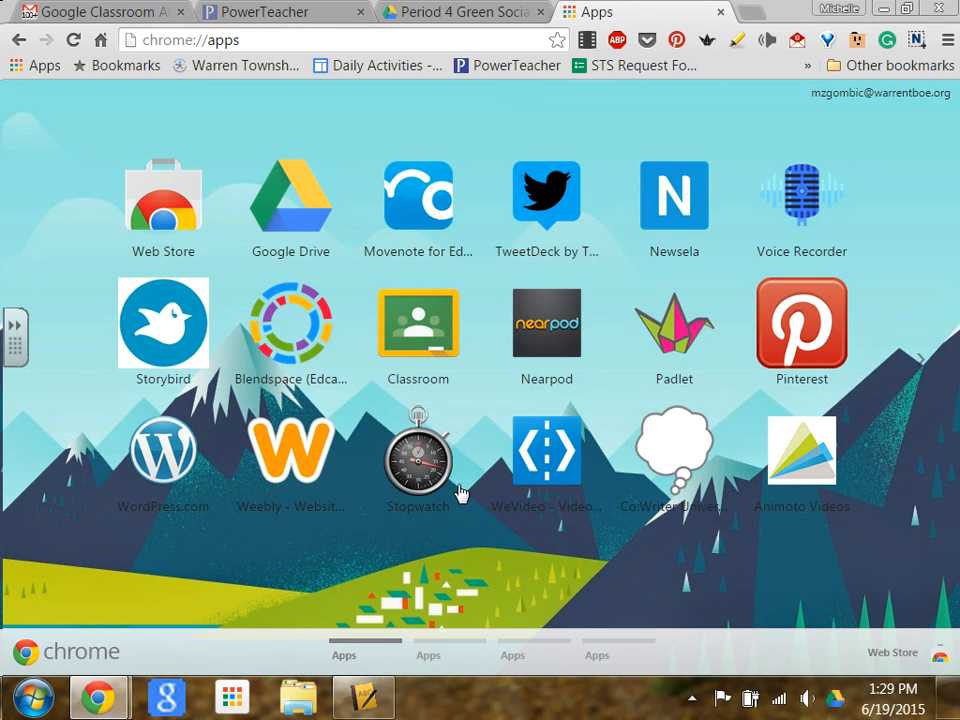
{"action": "left_click", "coordinate": [435, 360]}
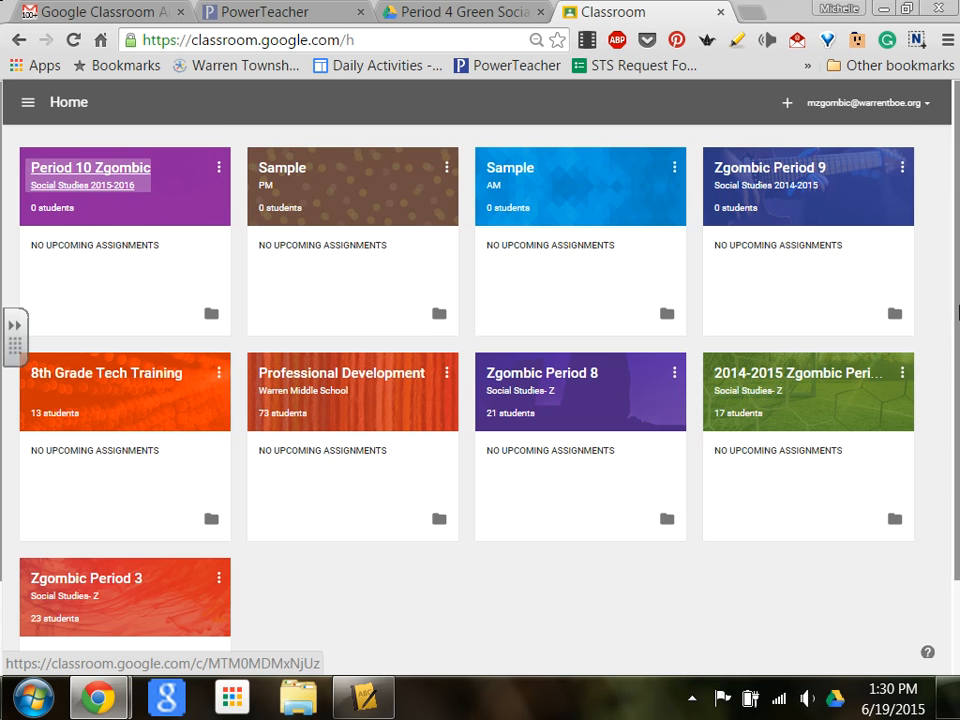
{"action": "left_click_drag", "start_coordinate": [955, 313], "coordinate": [952, 370]}
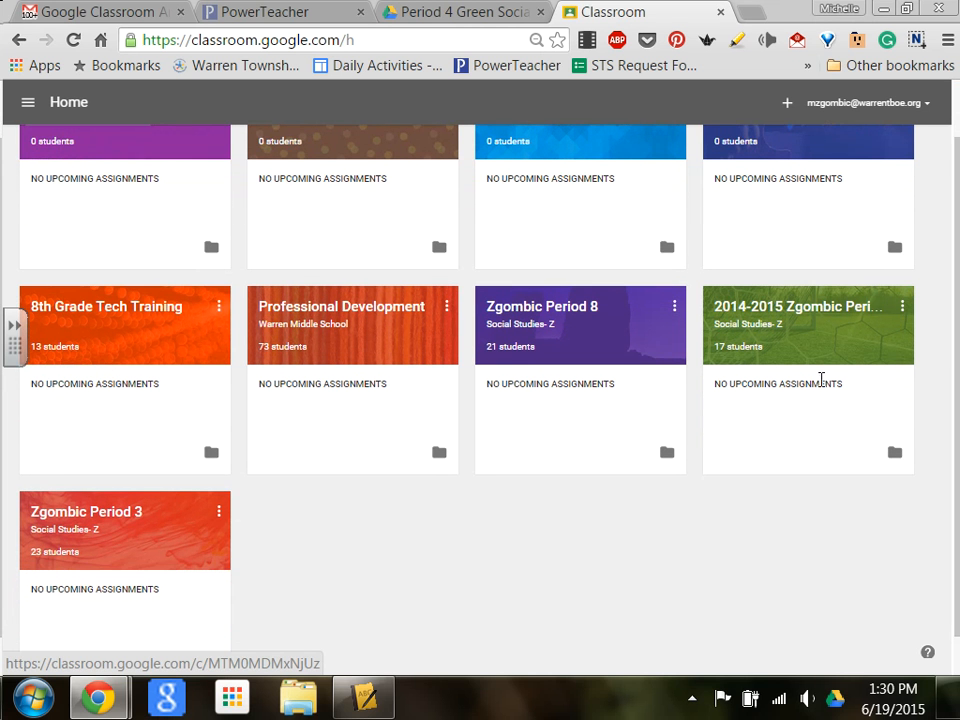
{"action": "left_click", "coordinate": [219, 516]}
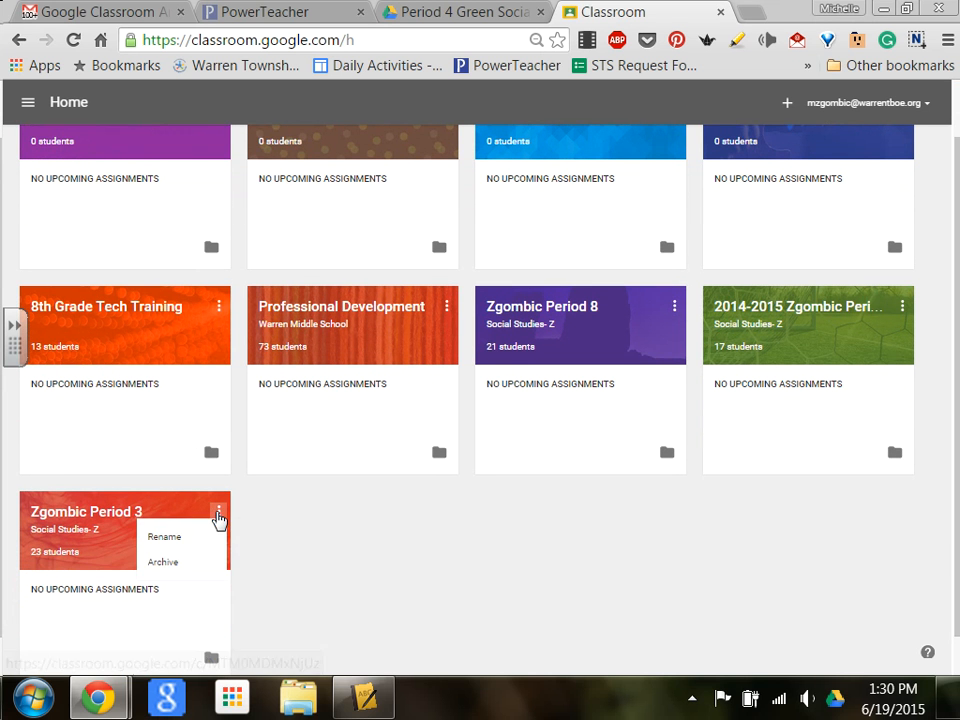
{"action": "left_click", "coordinate": [164, 538]}
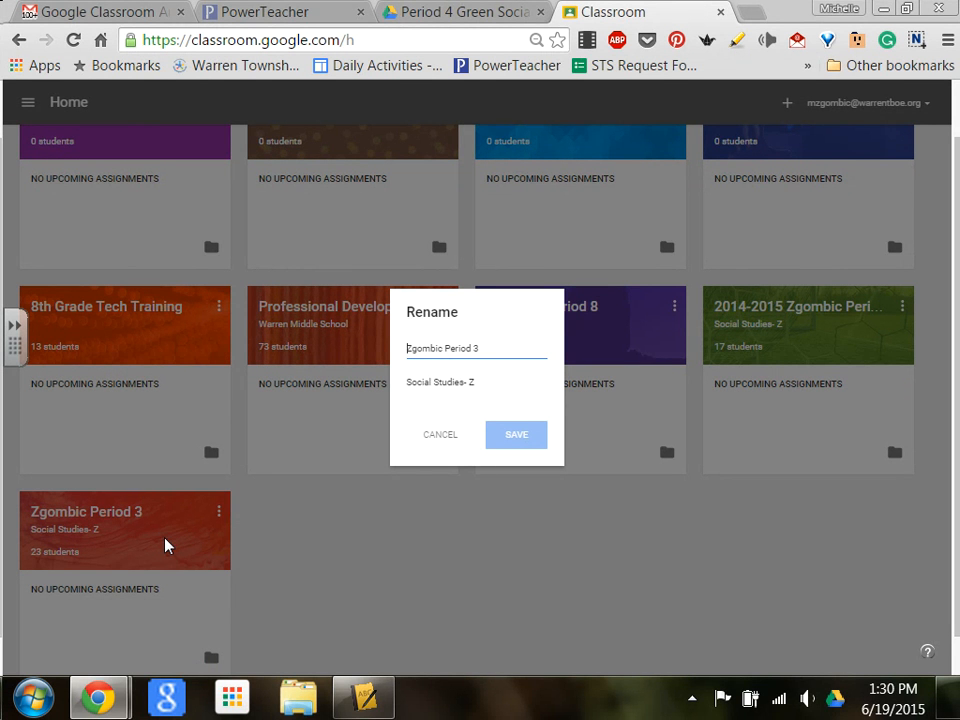
{"action": "left_click", "coordinate": [435, 440]}
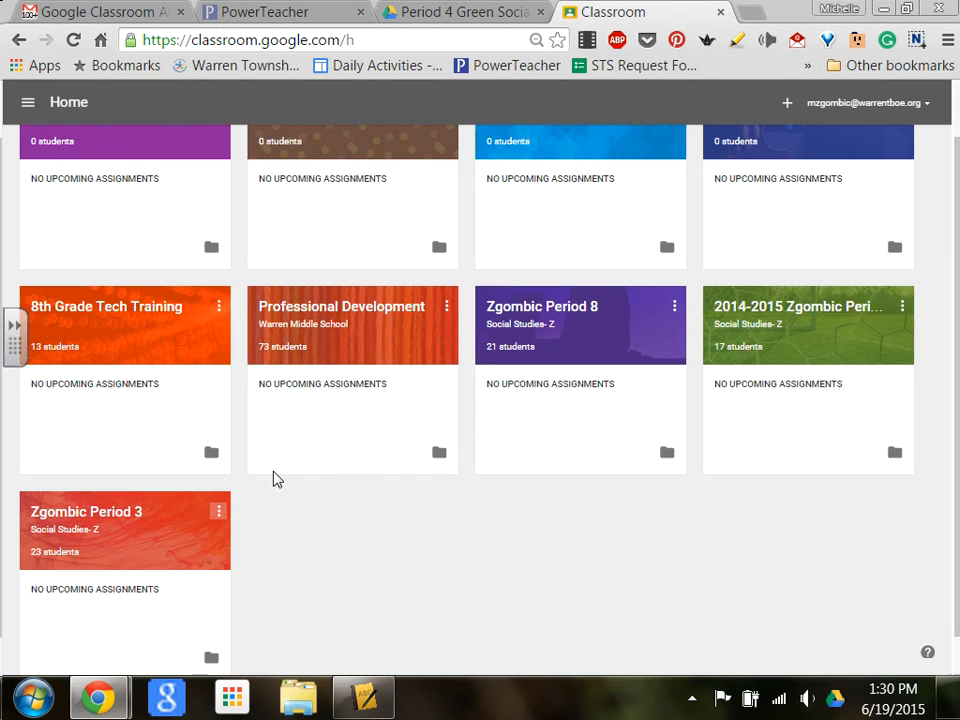
- Rename the Period 3 Social Studies class by adding 2014-2015 in front of its current name
{"action": "left_click", "coordinate": [218, 516]}
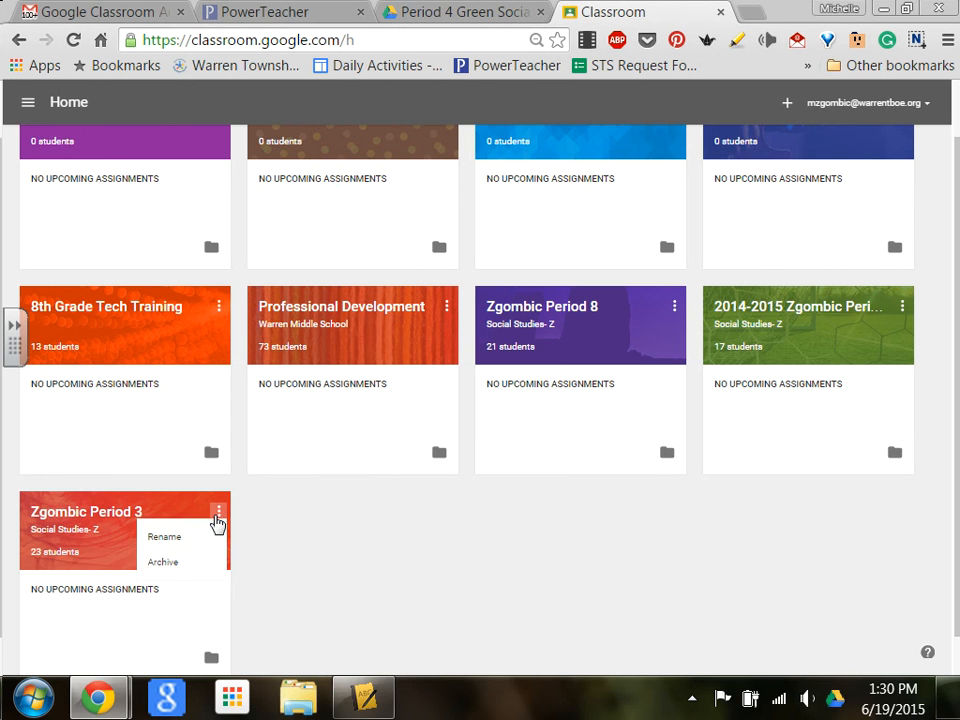
{"action": "left_click", "coordinate": [179, 543]}
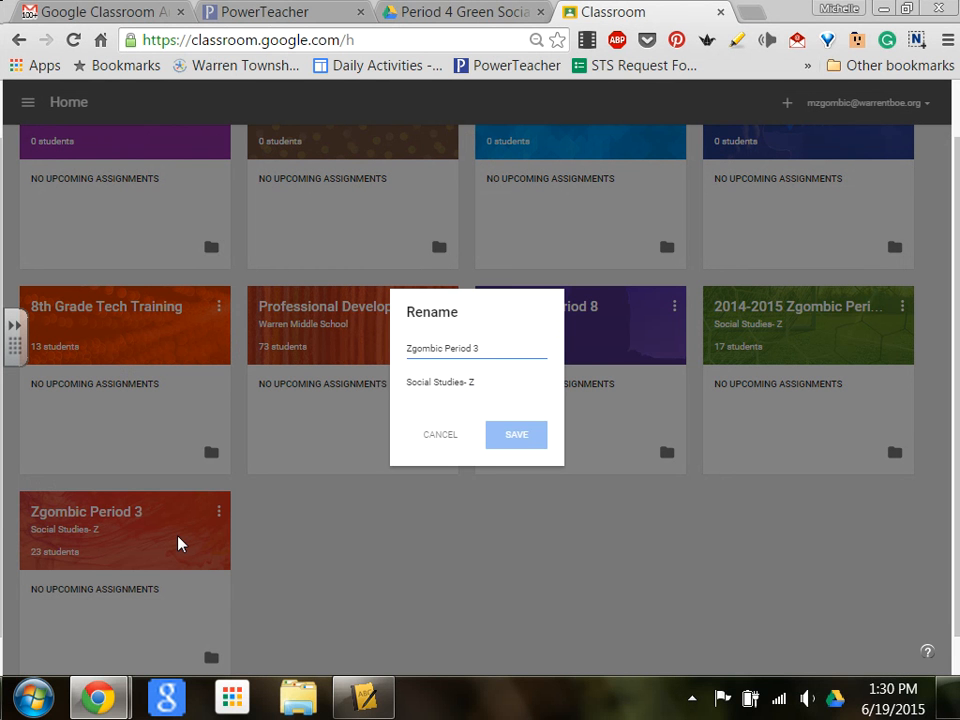
{"action": "type", "text": "2014-"}
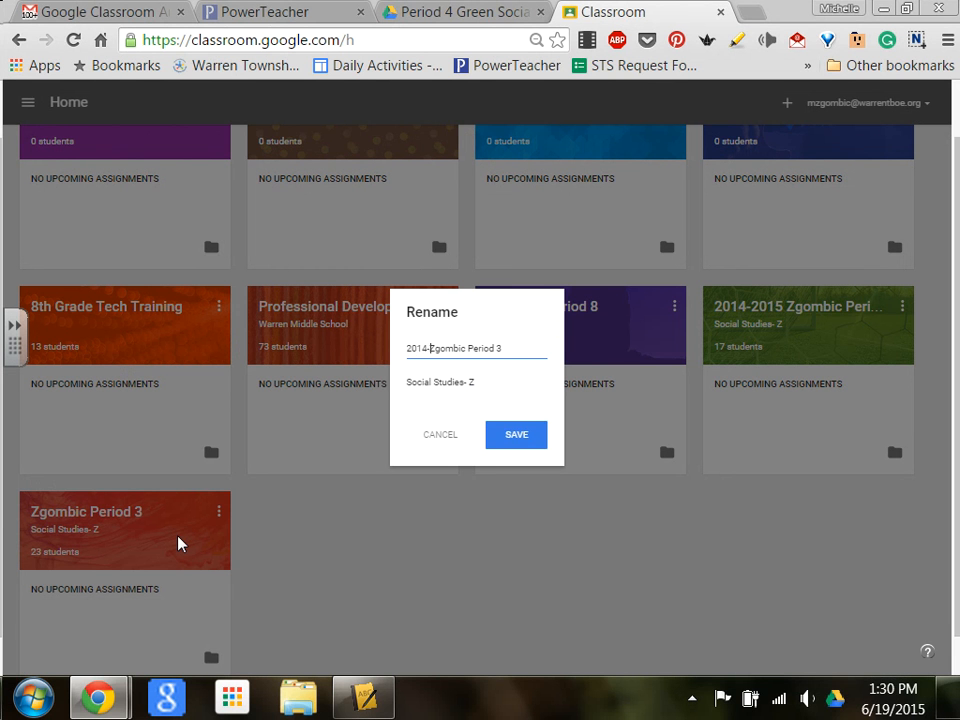
{"action": "type", "text": "2015"}
{"action": "left_click", "coordinate": [510, 438]}
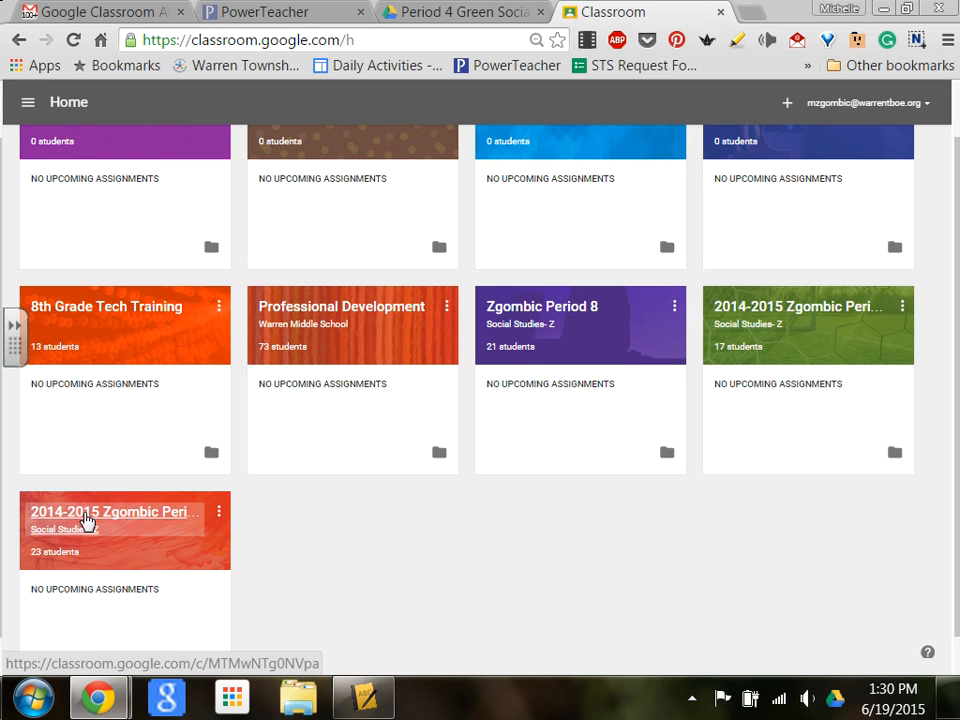
- Select all students in the 2014-2015 Period 3 class, request their removal, and cancel at the confirmation
{"action": "left_click", "coordinate": [87, 520]}
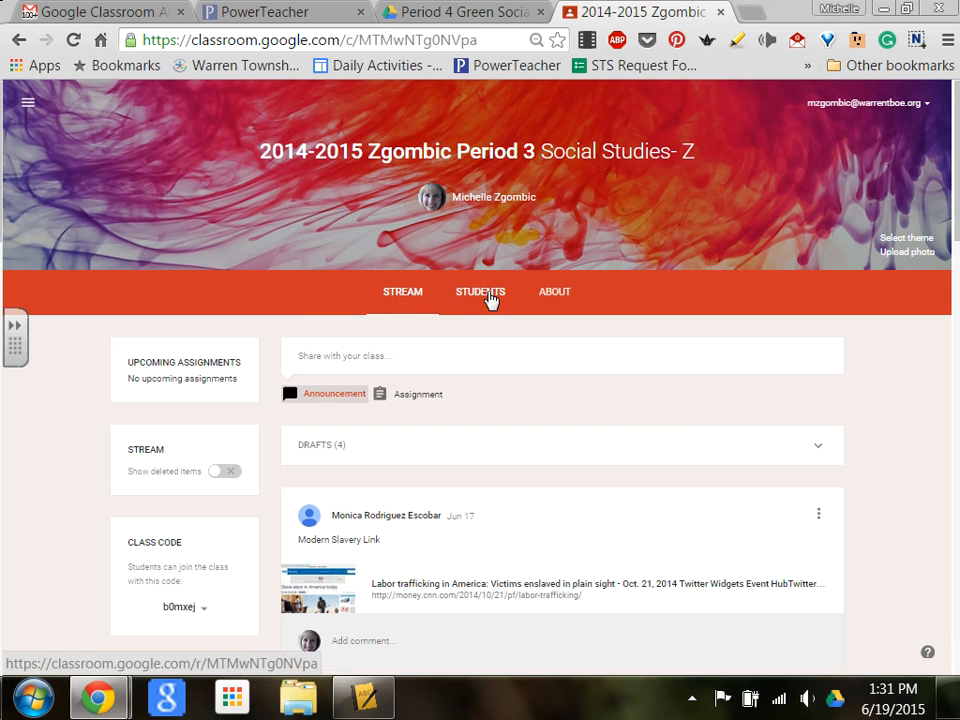
{"action": "left_click", "coordinate": [488, 296]}
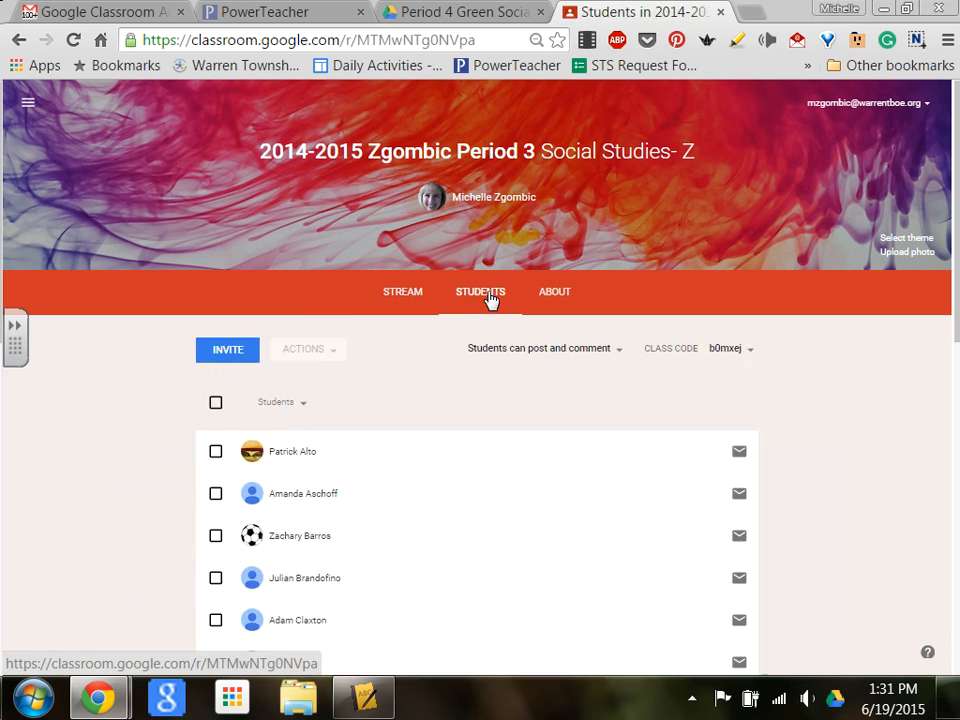
{"action": "left_click", "coordinate": [216, 404]}
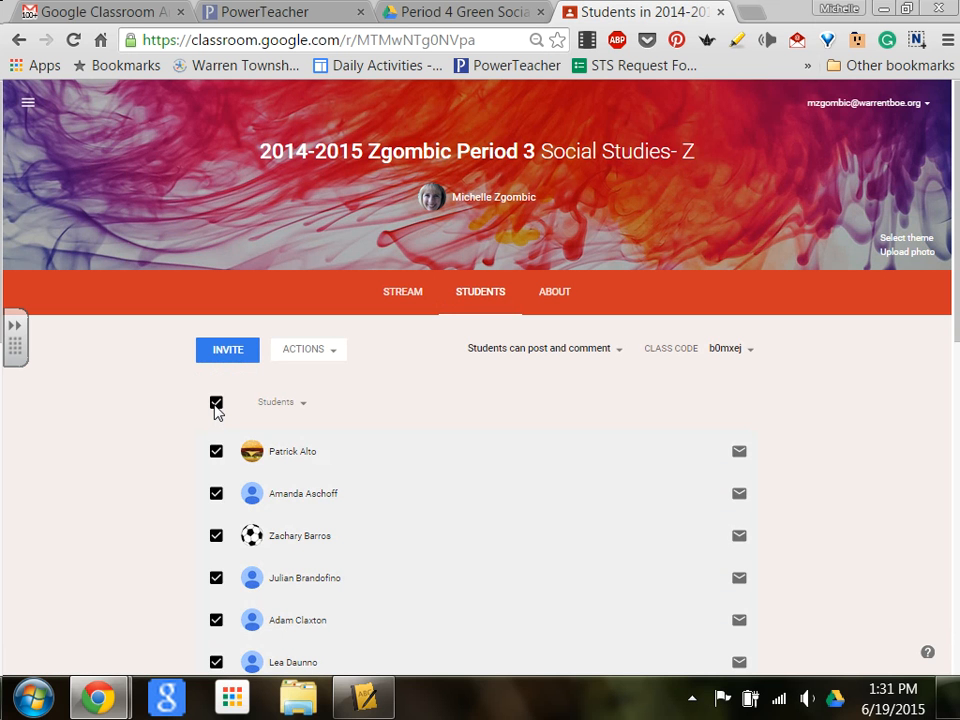
{"action": "left_click", "coordinate": [333, 352]}
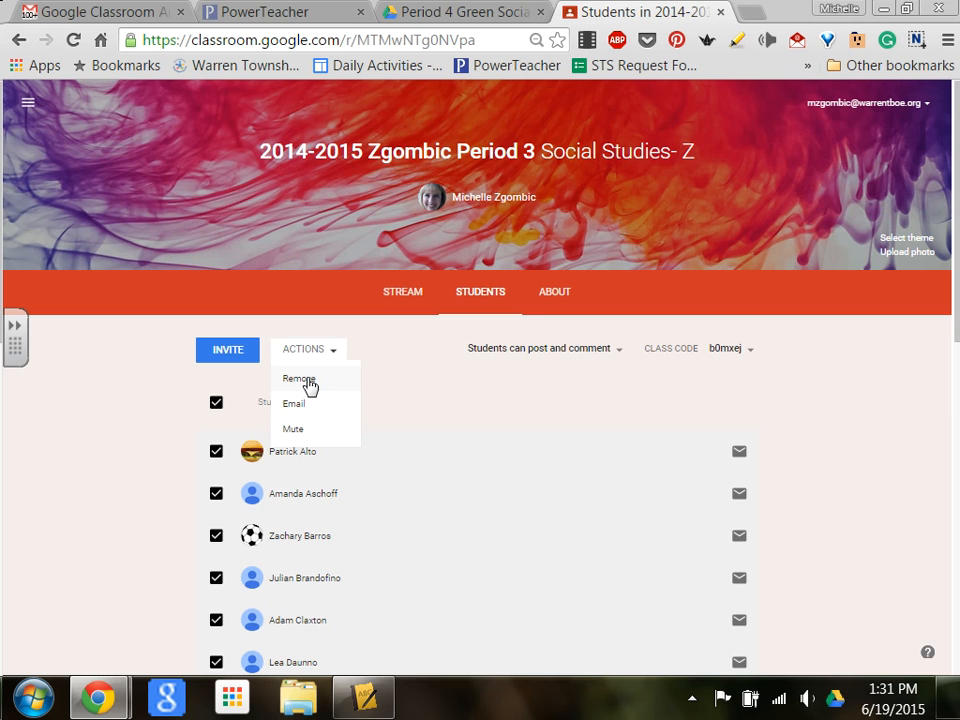
{"action": "left_click", "coordinate": [300, 379]}
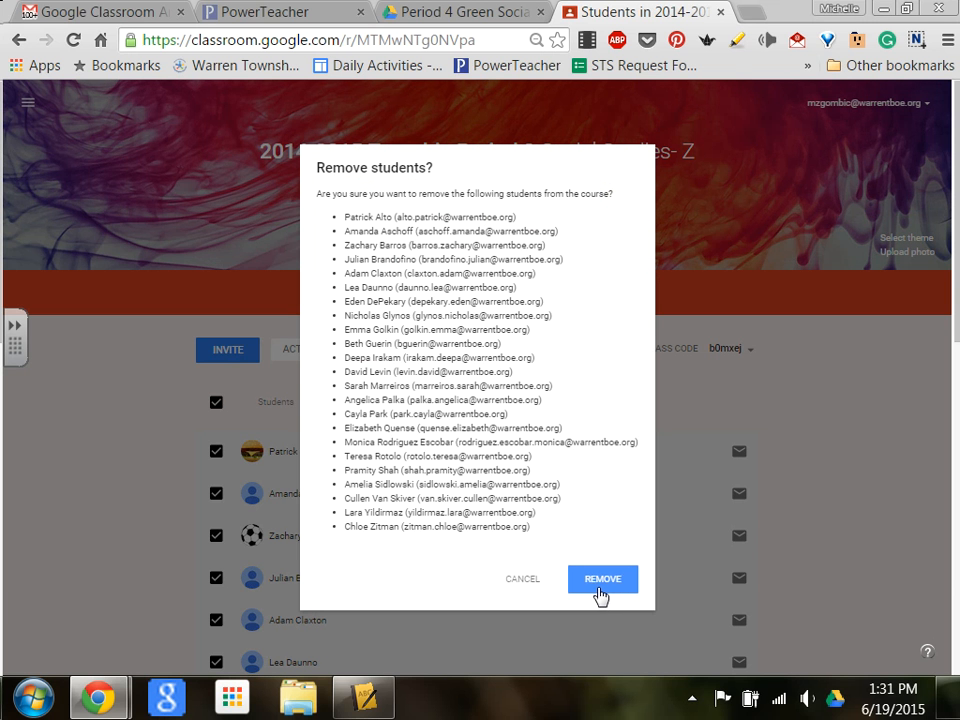
{"action": "left_click", "coordinate": [533, 588]}
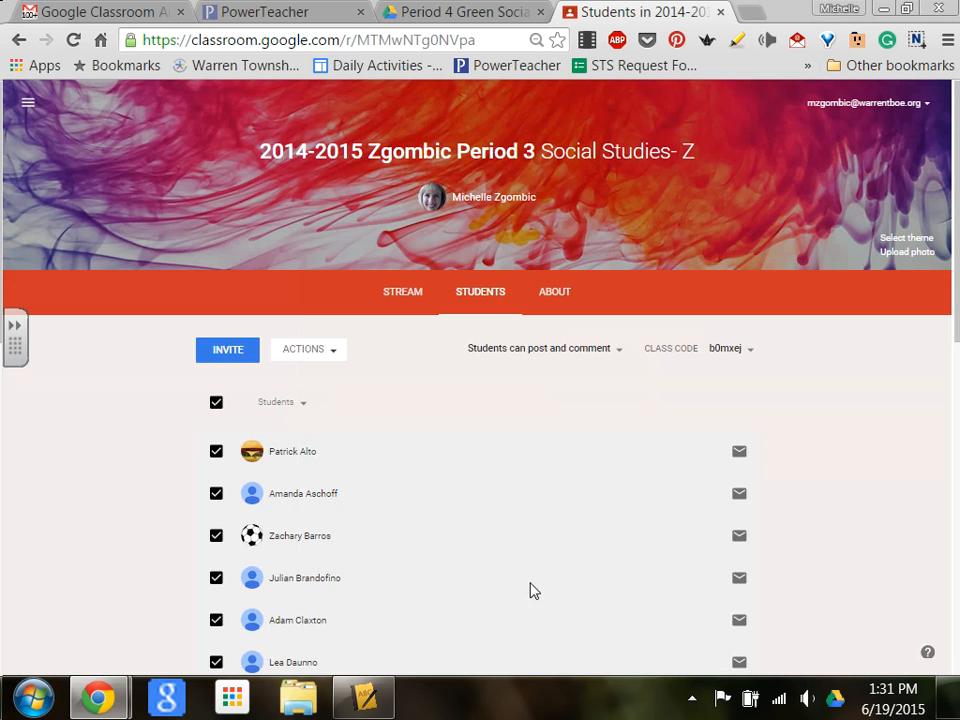
- Return from the Period 3 student list to the Classroom home page
{"action": "left_click", "coordinate": [28, 103]}
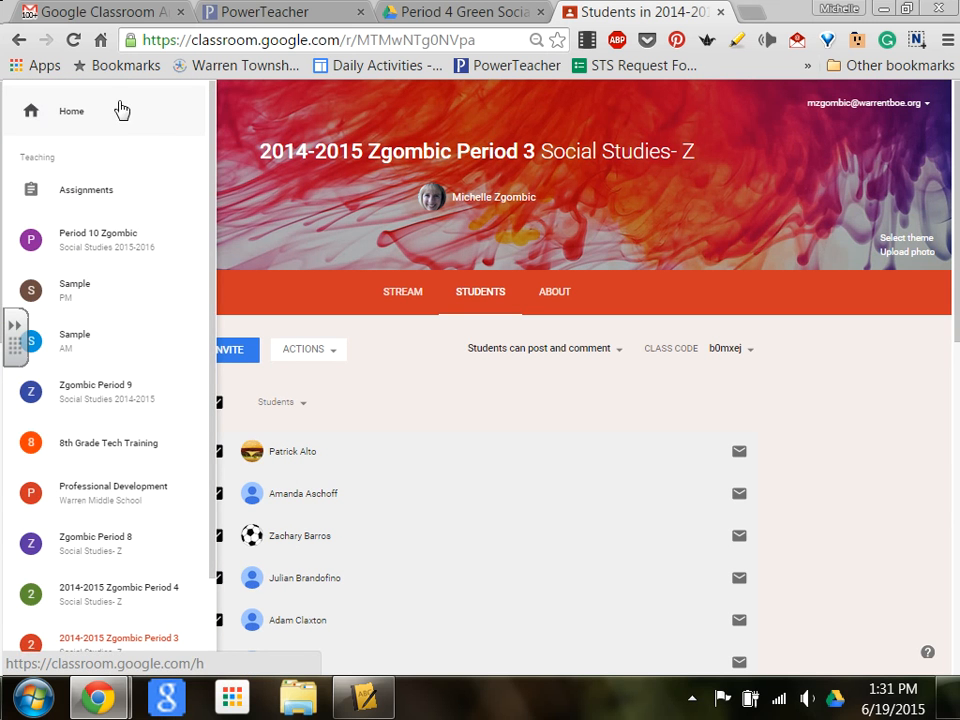
{"action": "left_click", "coordinate": [259, 116]}
{"action": "left_click", "coordinate": [27, 106]}
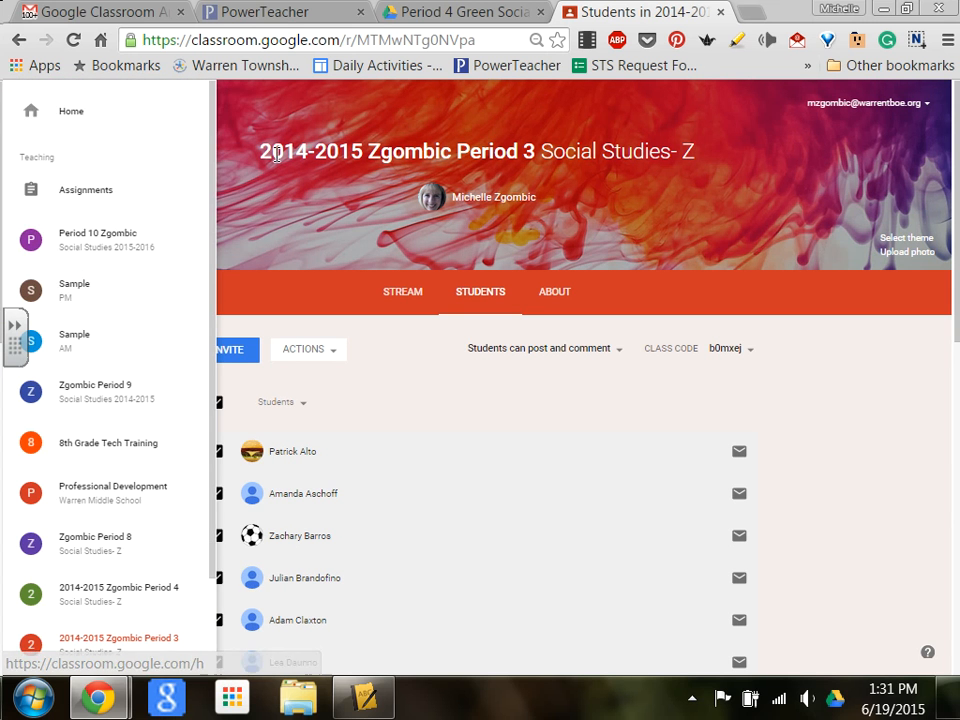
{"action": "left_click", "coordinate": [28, 100]}
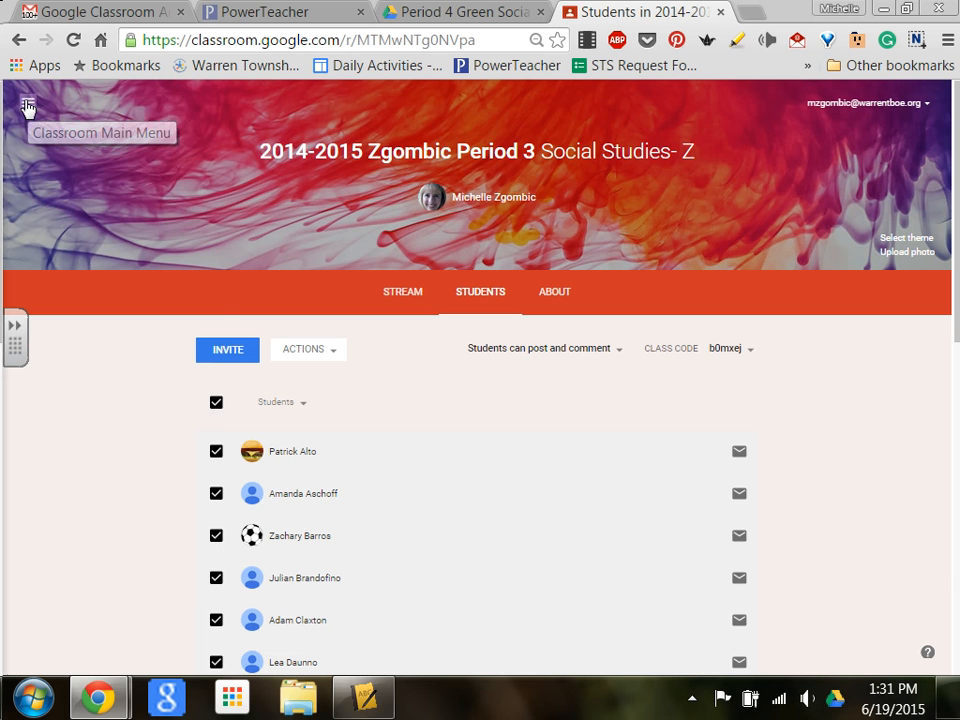
{"action": "left_click", "coordinate": [27, 106]}
{"action": "left_click", "coordinate": [89, 117]}
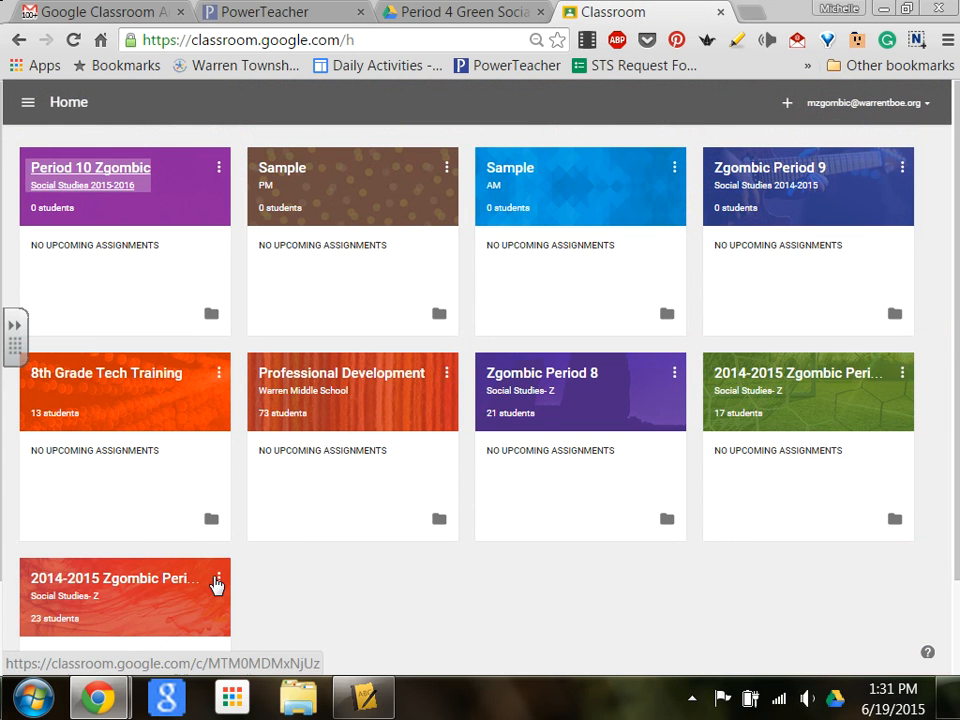
- Archive the 2014-2015 Period 3 Social Studies class and confirm the archiving
{"action": "left_click", "coordinate": [217, 582]}
{"action": "left_click", "coordinate": [217, 582]}
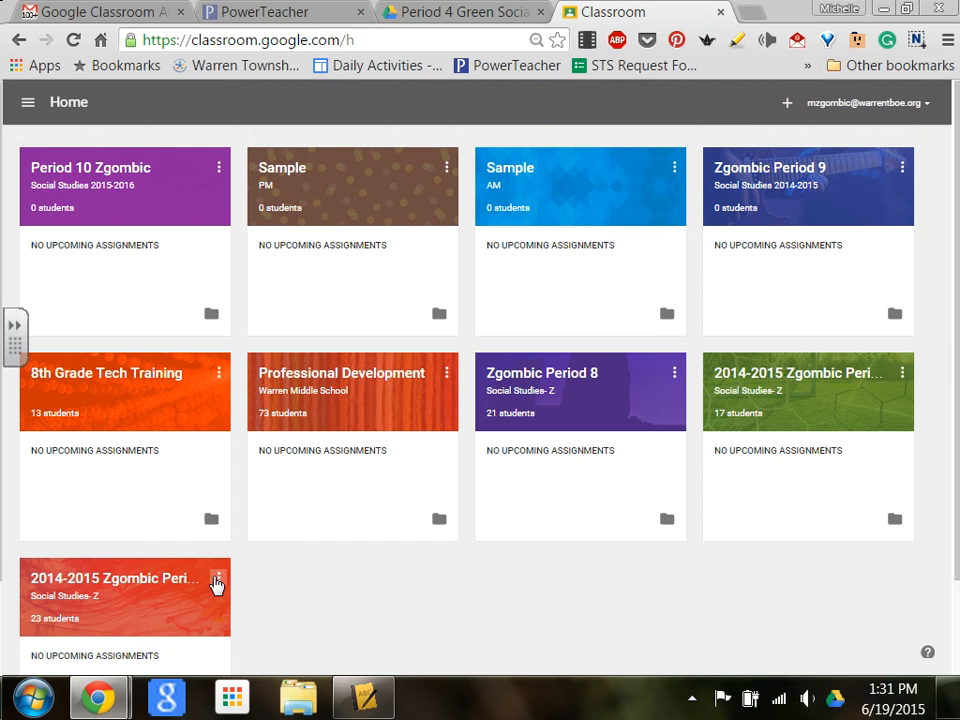
{"action": "scroll", "coordinate": [955, 275], "scroll_direction": "down", "scroll_amount": 1}
{"action": "scroll", "coordinate": [955, 275], "scroll_direction": "down", "scroll_amount": 1}
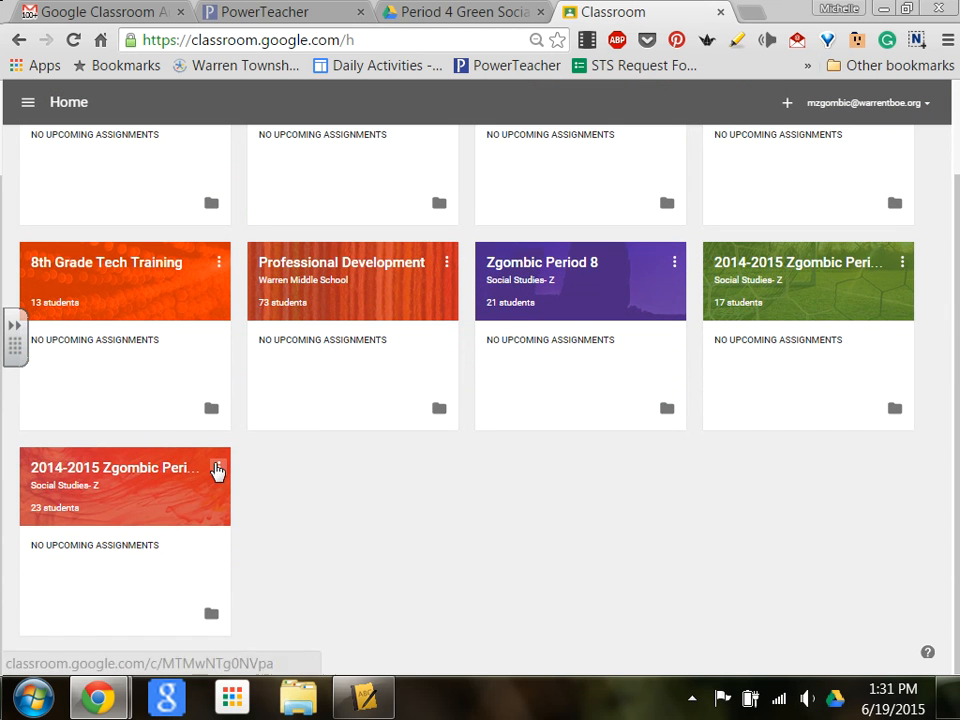
{"action": "left_click", "coordinate": [218, 467]}
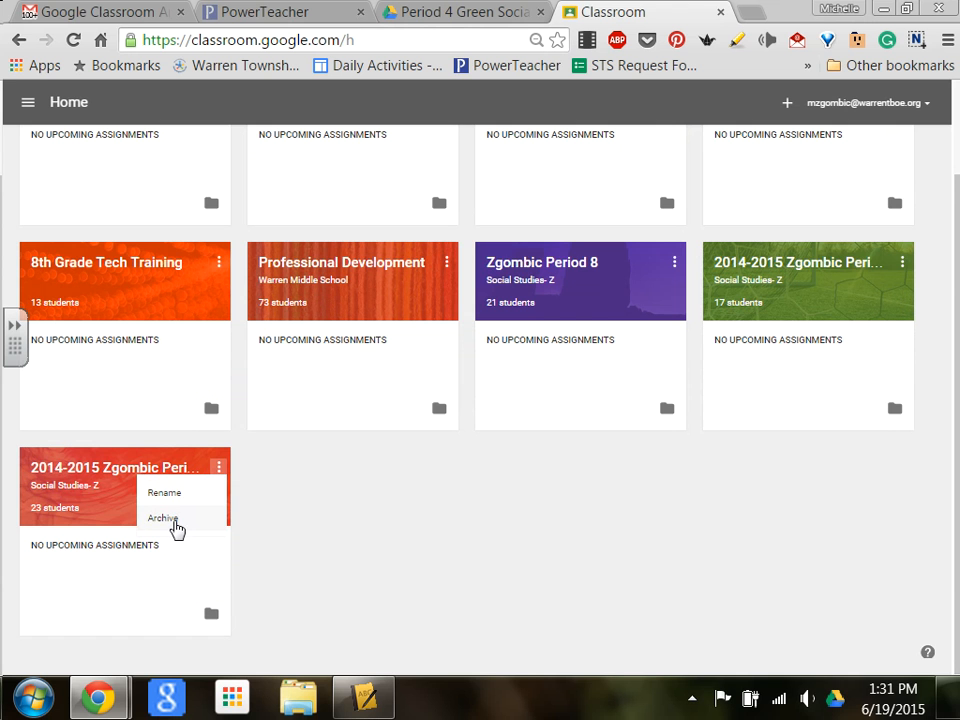
{"action": "left_click", "coordinate": [164, 518]}
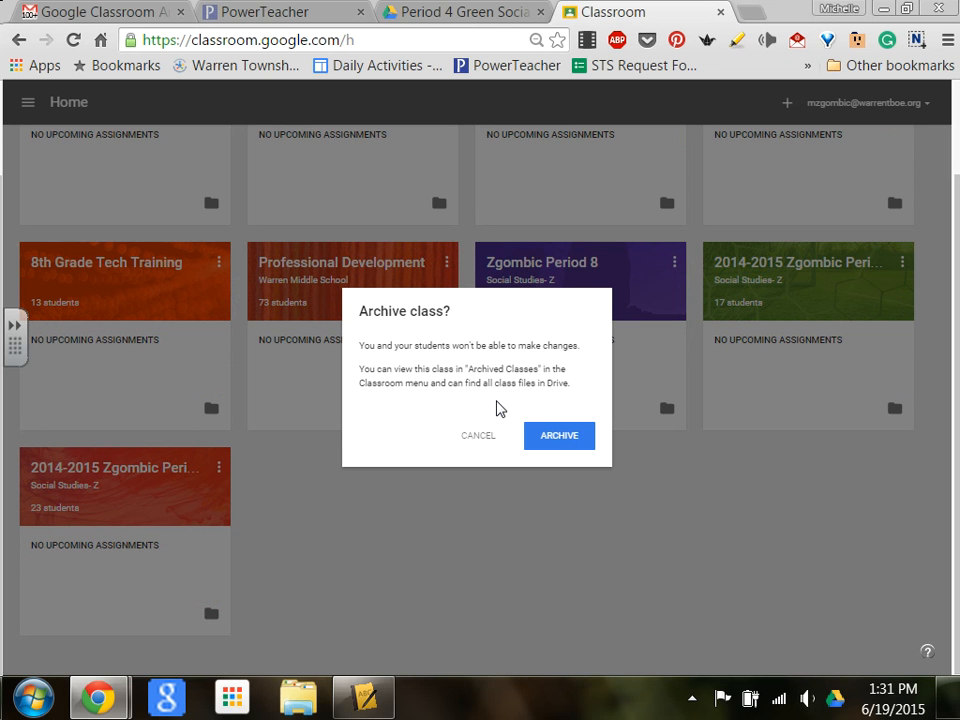
{"action": "left_click", "coordinate": [557, 437]}
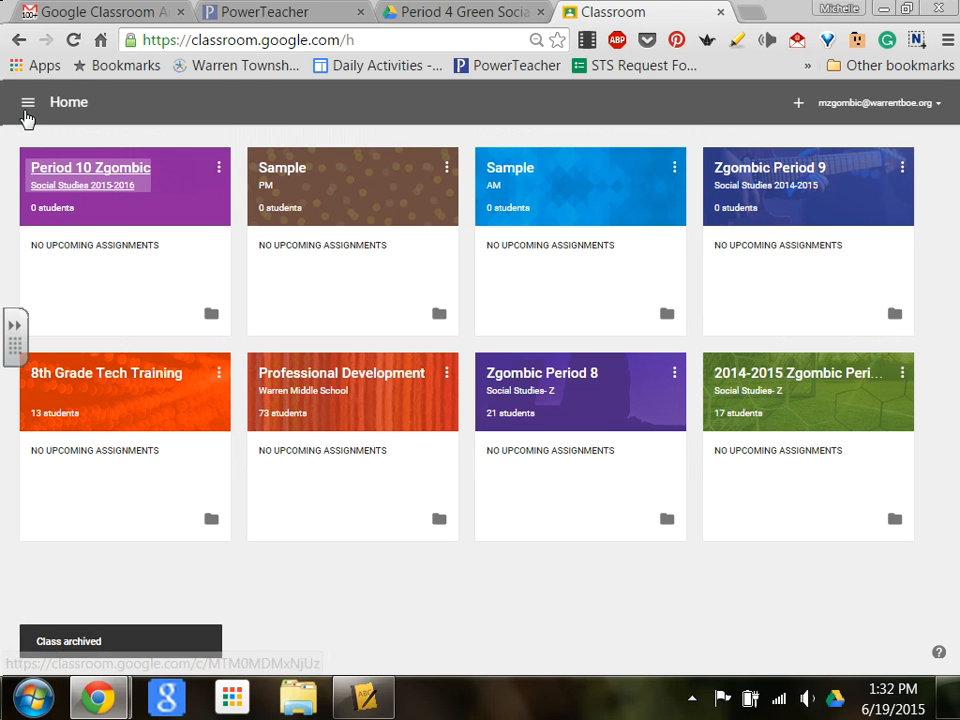
- Open the 2014-2015 Period 3 class from the archived classes and look over its stream
{"action": "left_click", "coordinate": [28, 106]}
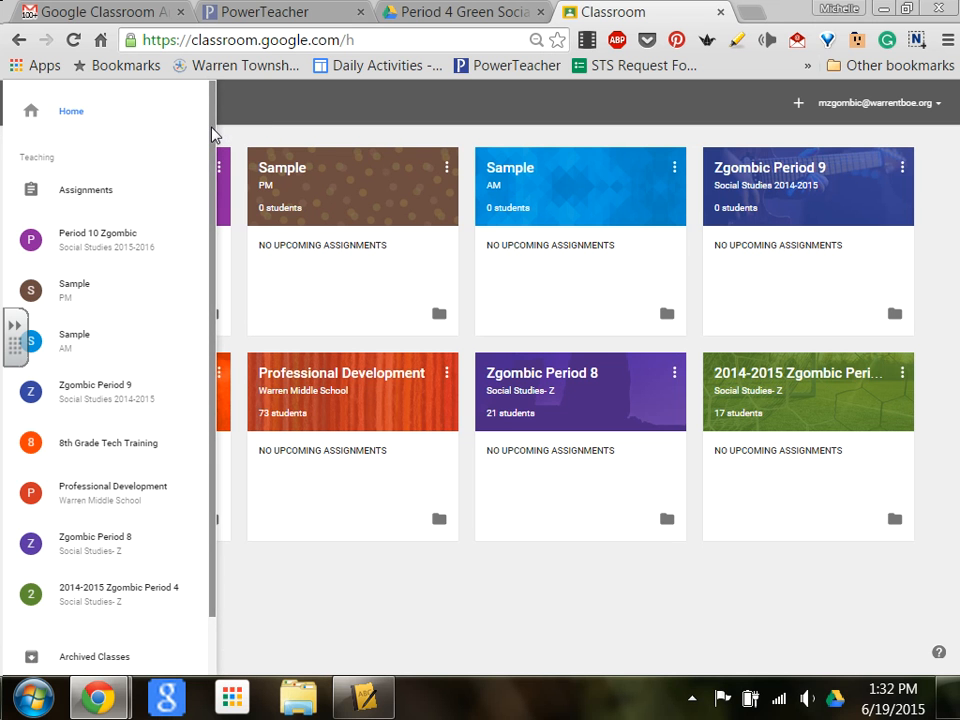
{"action": "scroll", "coordinate": [204, 141], "scroll_direction": "down", "scroll_amount": 2}
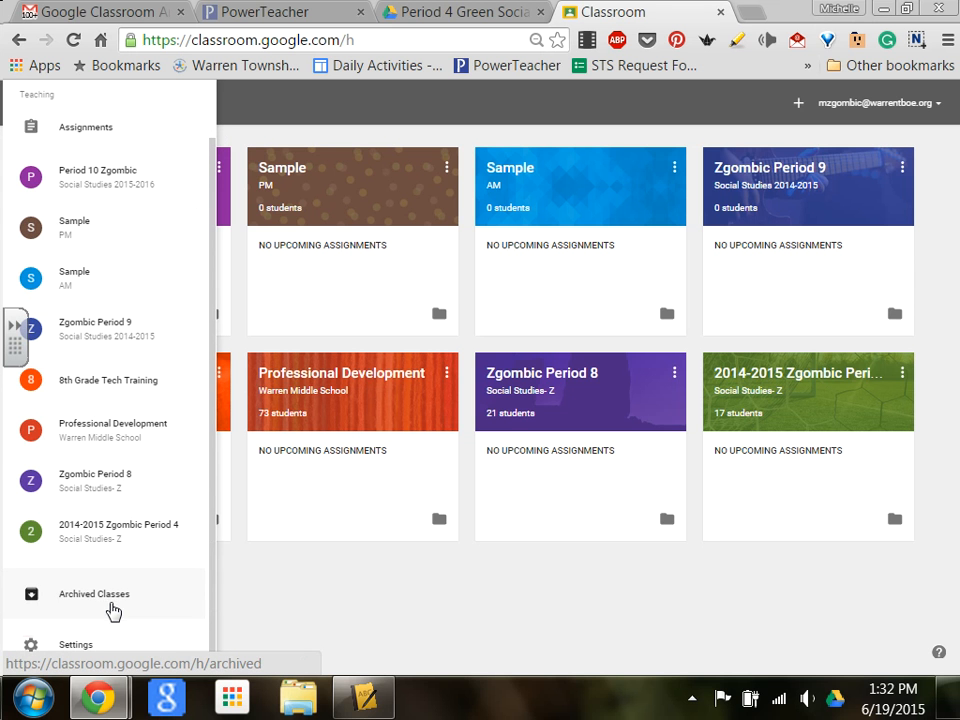
{"action": "left_click", "coordinate": [110, 614]}
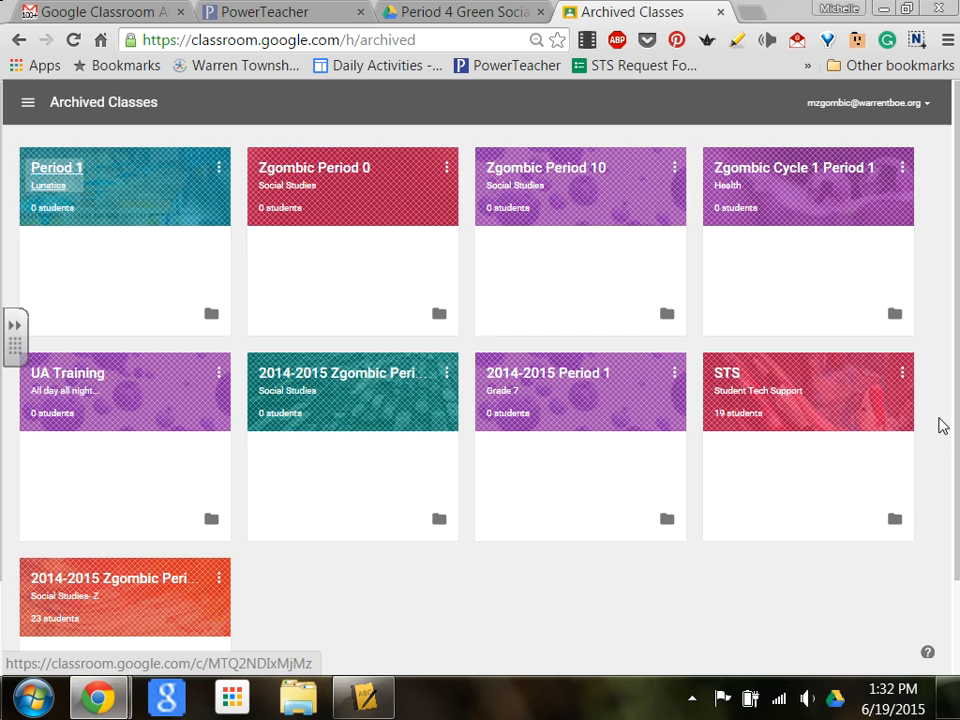
{"action": "scroll", "coordinate": [943, 426], "scroll_direction": "down", "scroll_amount": 2}
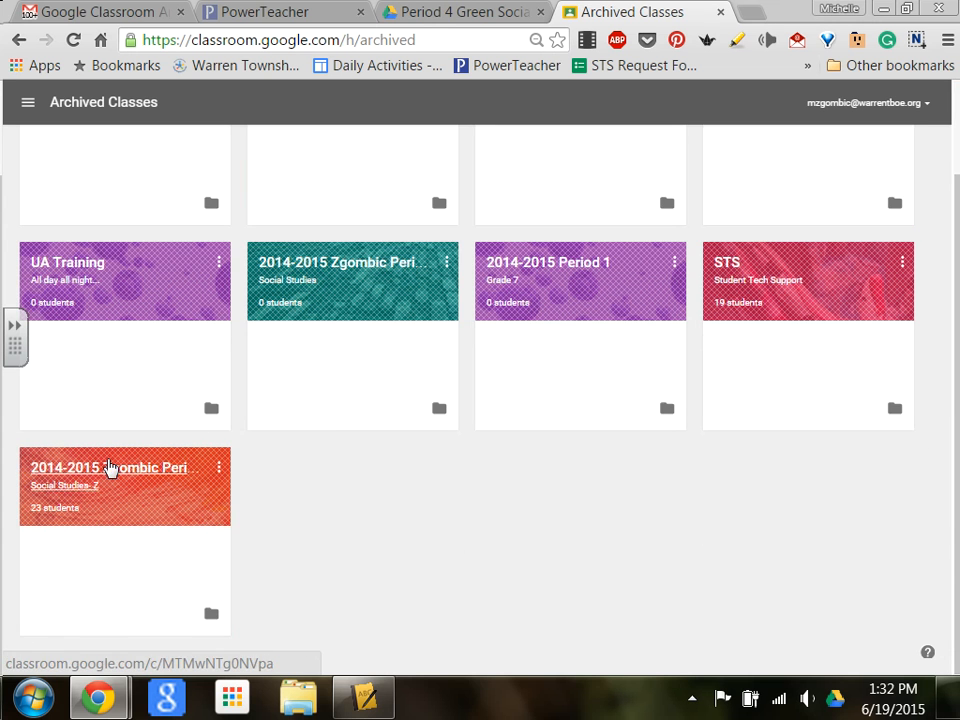
{"action": "left_click", "coordinate": [110, 468]}
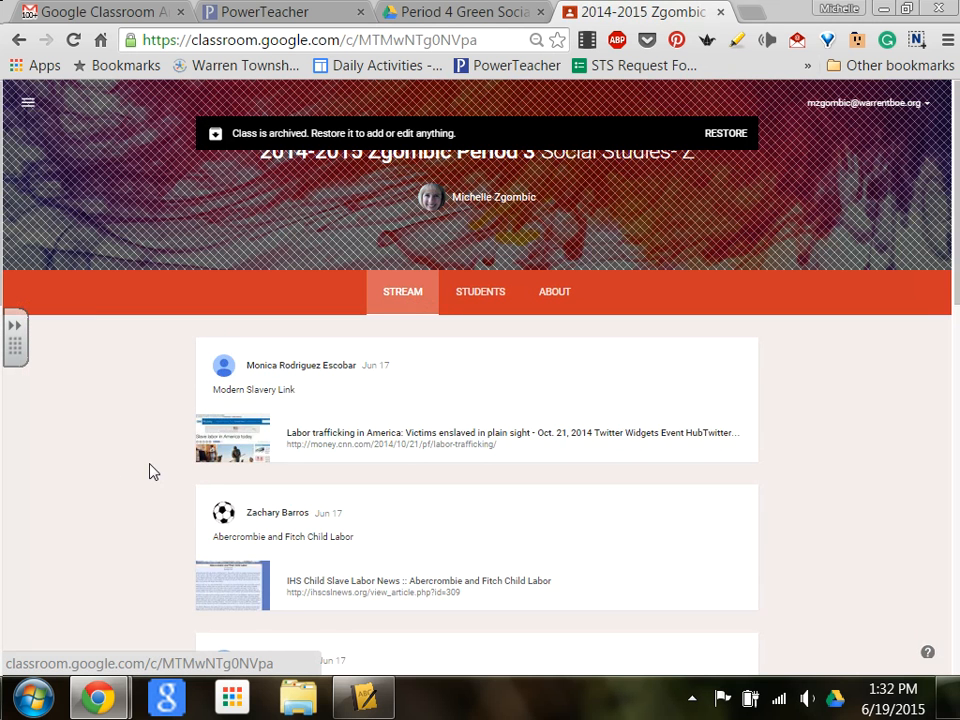
{"action": "left_click_drag", "start_coordinate": [957, 252], "coordinate": [934, 221]}
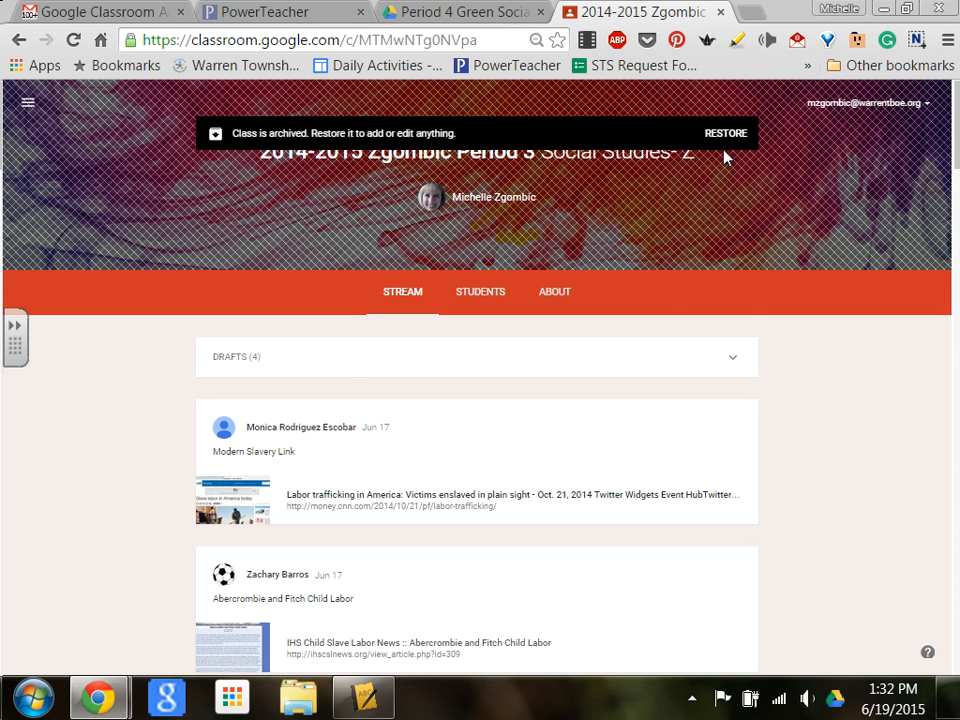
- Go back to the archived classes and view the options available for the 2014-2015 Period 3 class, leaving it archived
{"action": "left_click", "coordinate": [28, 102]}
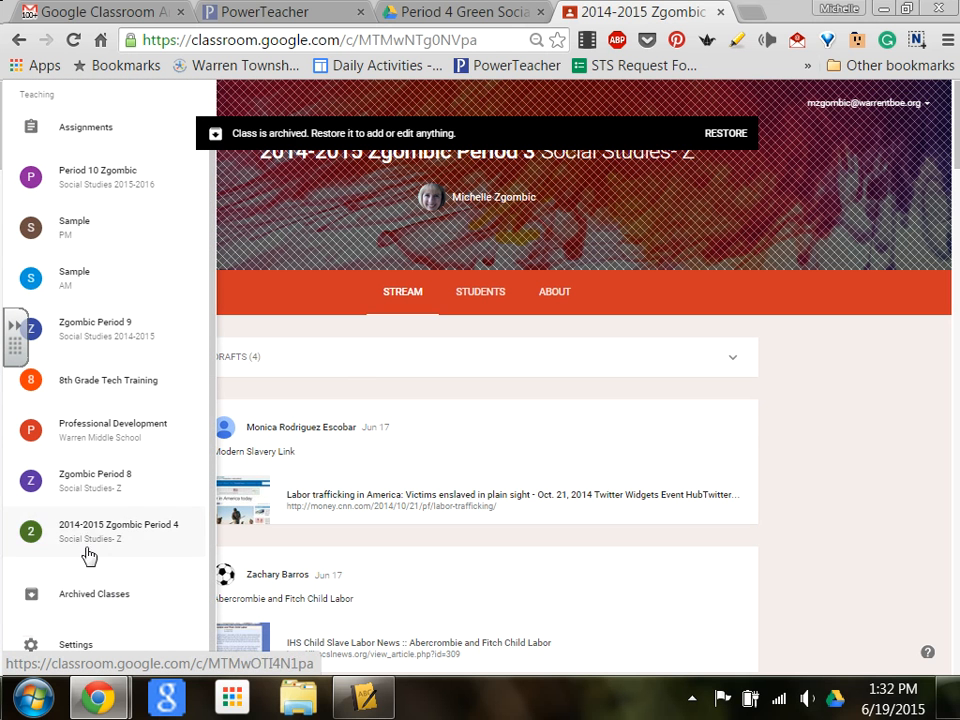
{"action": "left_click", "coordinate": [85, 600]}
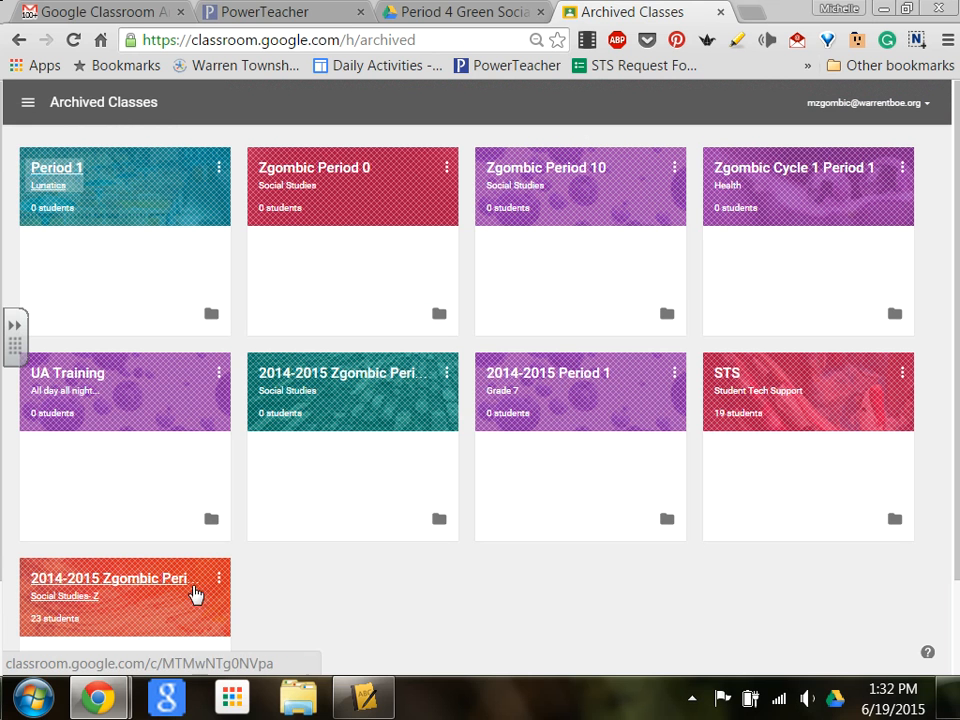
{"action": "left_click", "coordinate": [219, 583]}
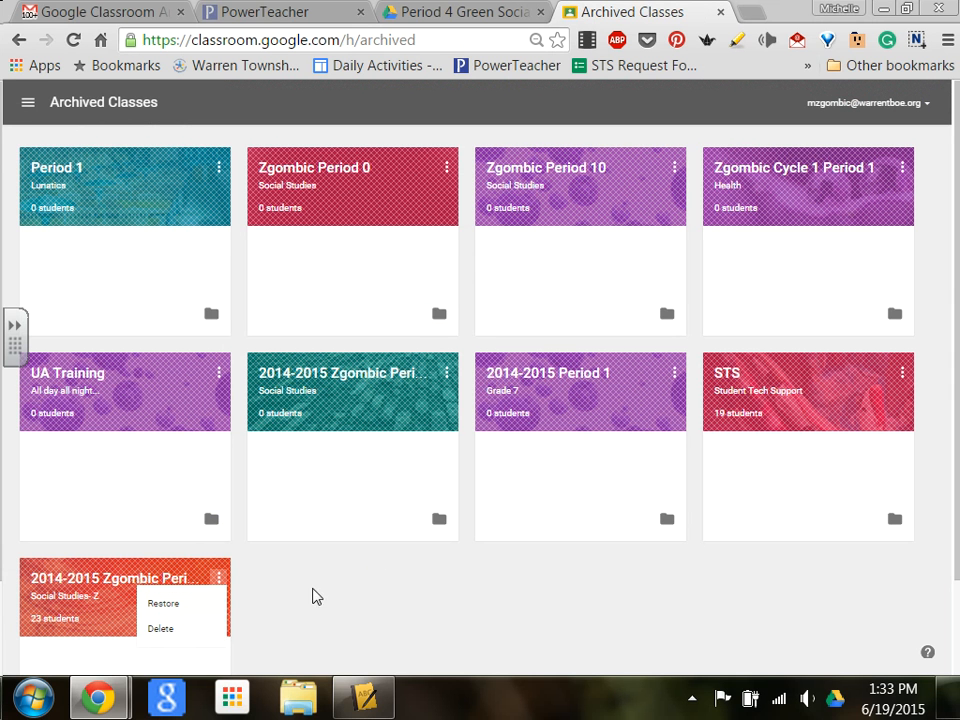
{"action": "left_click", "coordinate": [312, 597]}
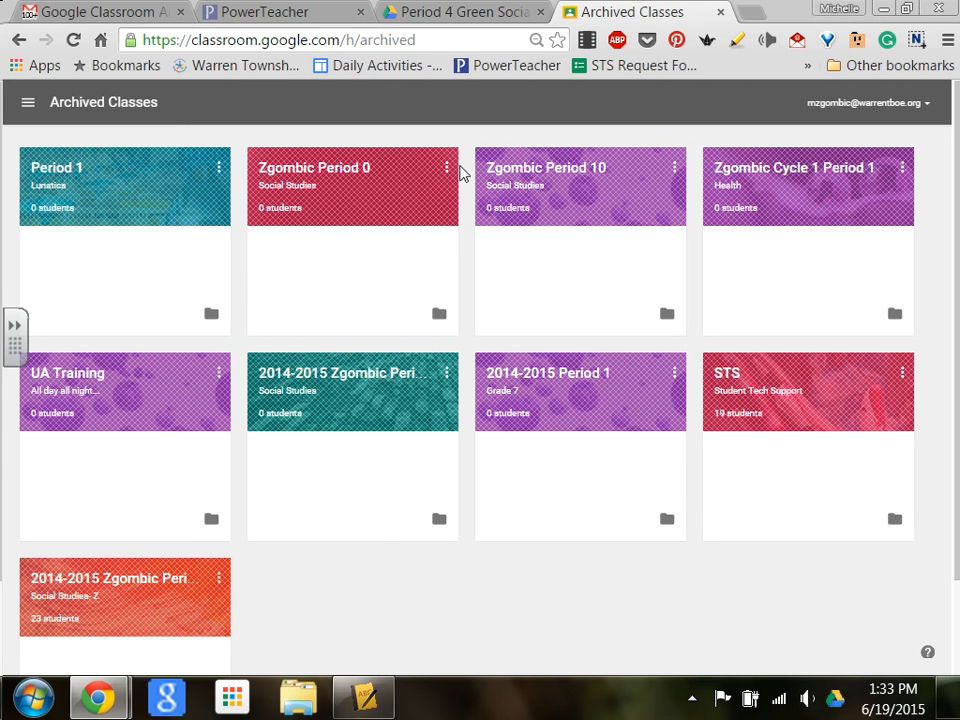
- Permanently delete the archived Period 0 Social Studies class and confirm the deletion
{"action": "left_click", "coordinate": [446, 169]}
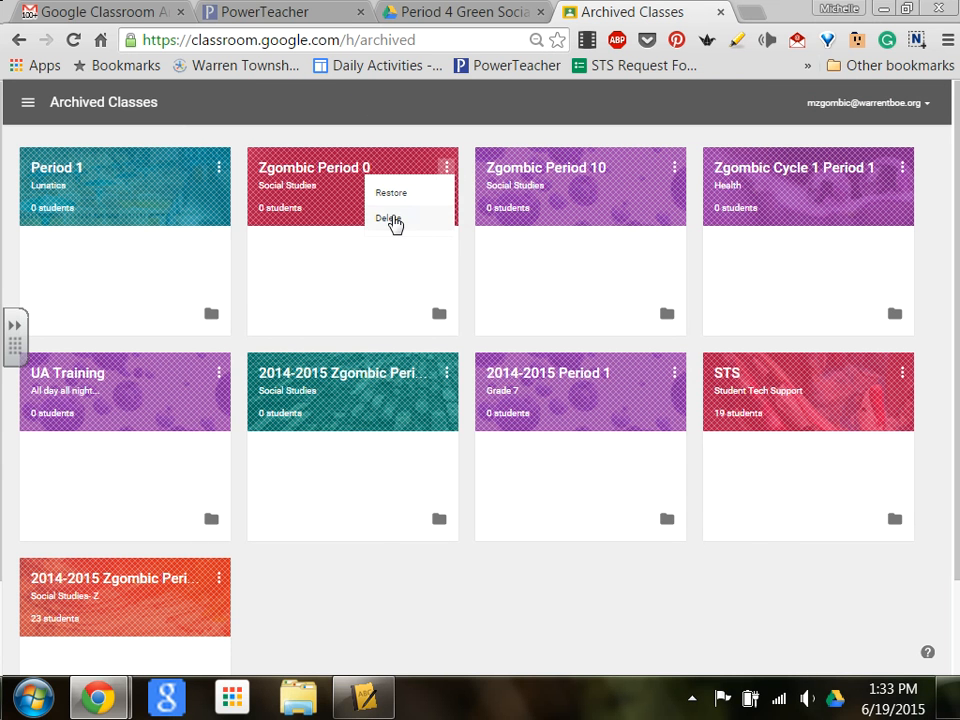
{"action": "left_click", "coordinate": [389, 219]}
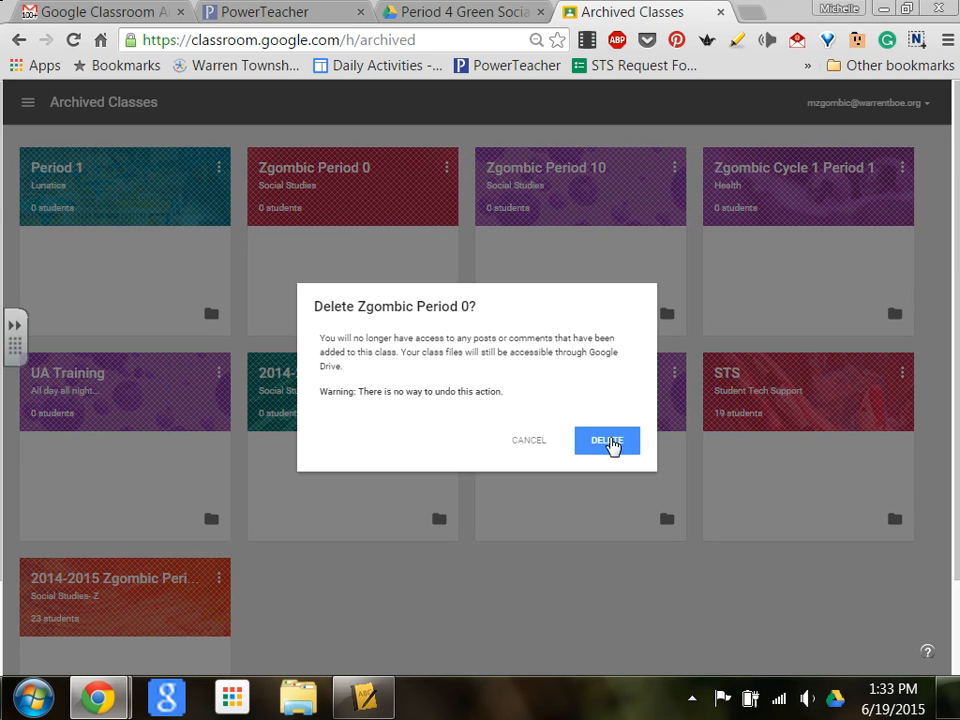
{"action": "left_click", "coordinate": [610, 442]}
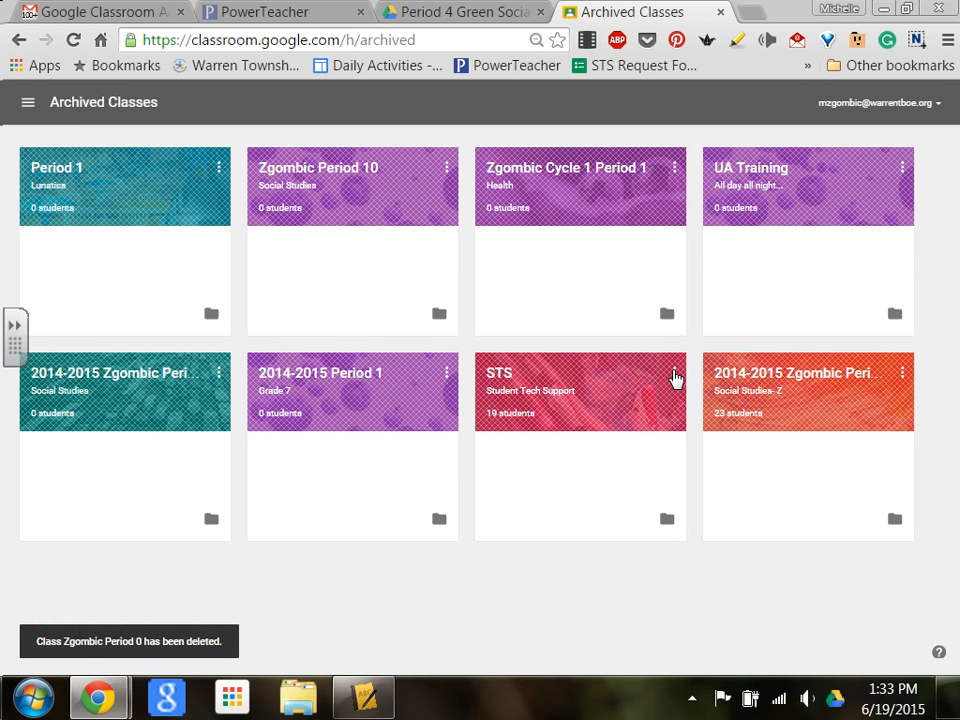
- Return from the archived classes to the Classroom home page
{"action": "left_click", "coordinate": [674, 374]}
{"action": "left_click", "coordinate": [675, 376]}
{"action": "left_click", "coordinate": [28, 102]}
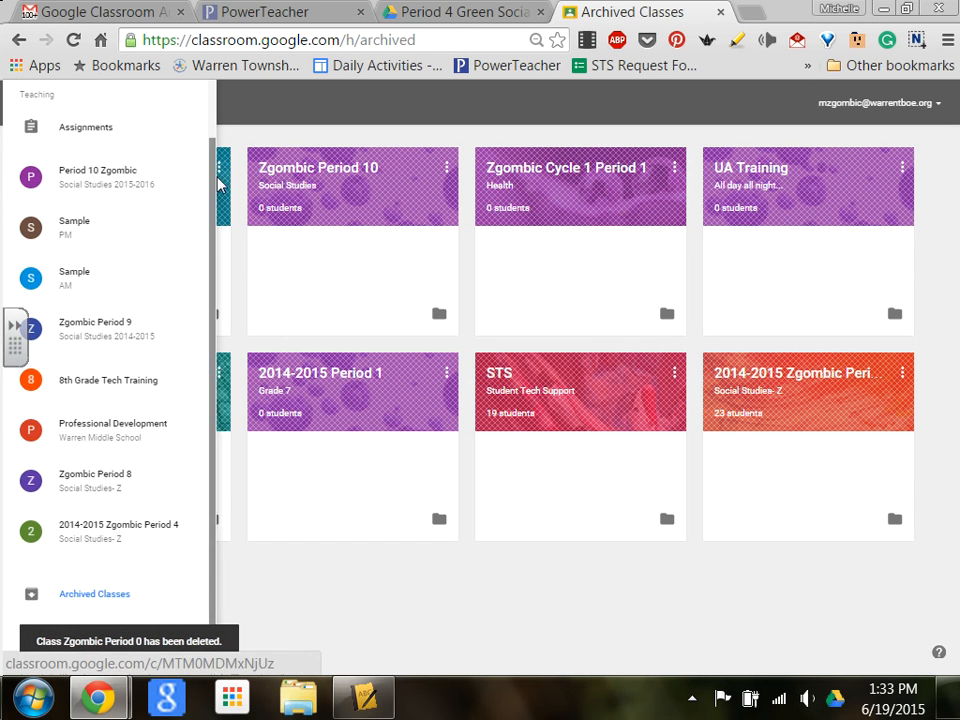
{"action": "scroll", "coordinate": [131, 111], "scroll_direction": "up", "scroll_amount": 1}
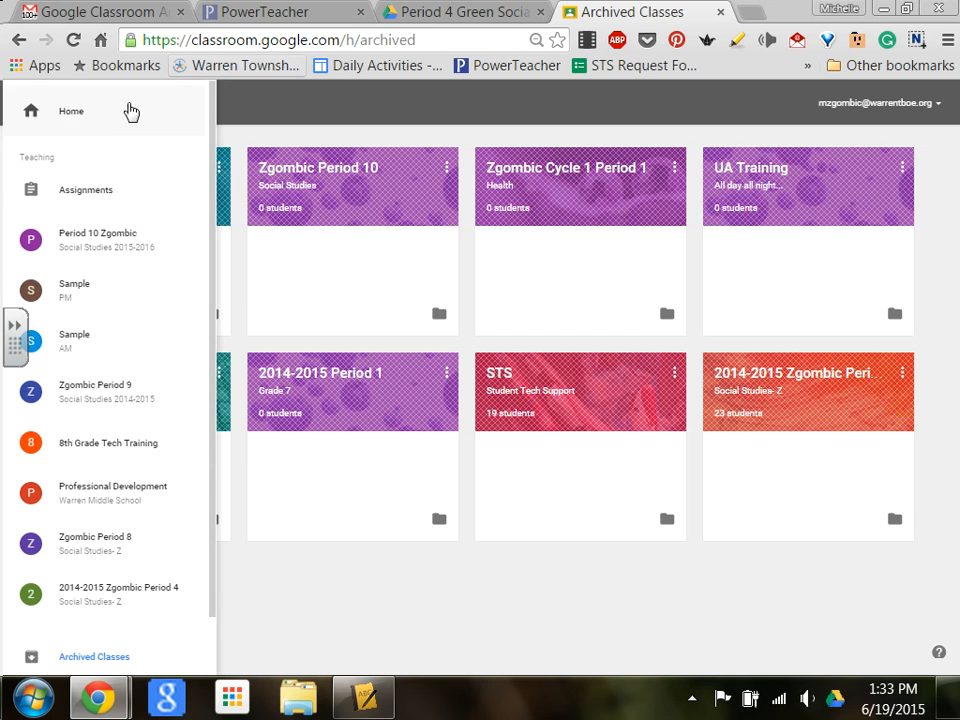
{"action": "left_click", "coordinate": [107, 111]}
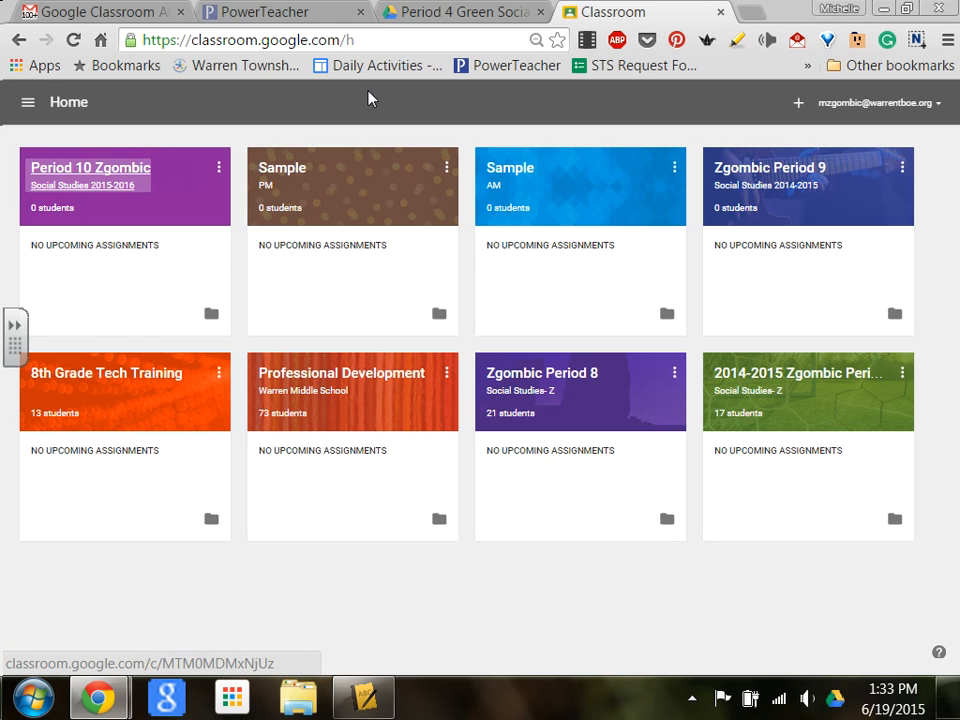
- Open Google Drive in a new browser tab and go into the Classroom folder
{"action": "left_click", "coordinate": [424, 15]}
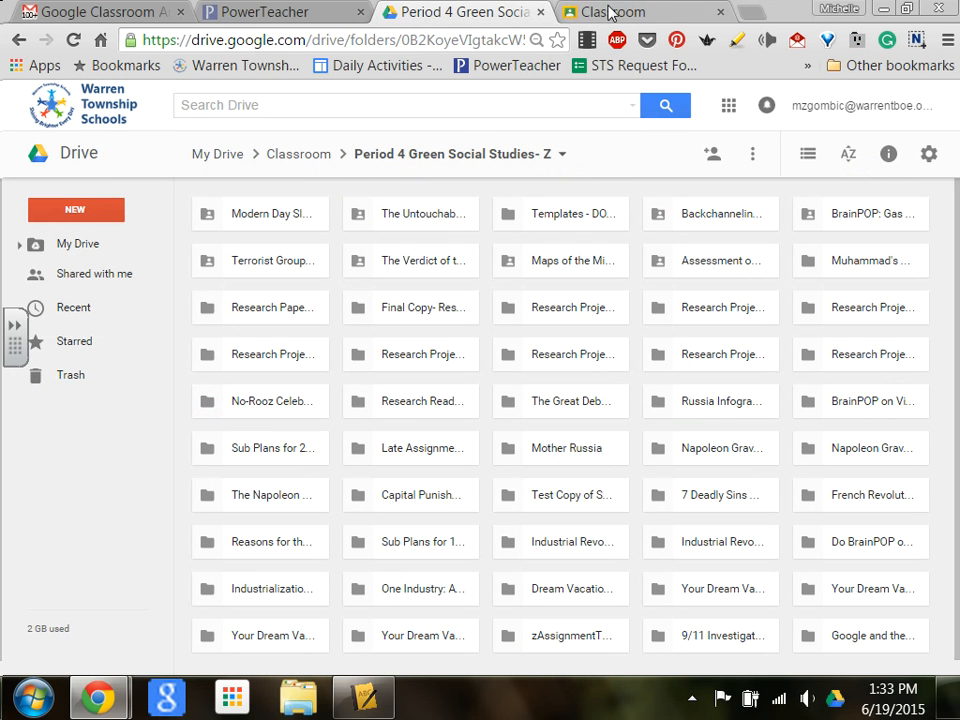
{"action": "left_click", "coordinate": [753, 11]}
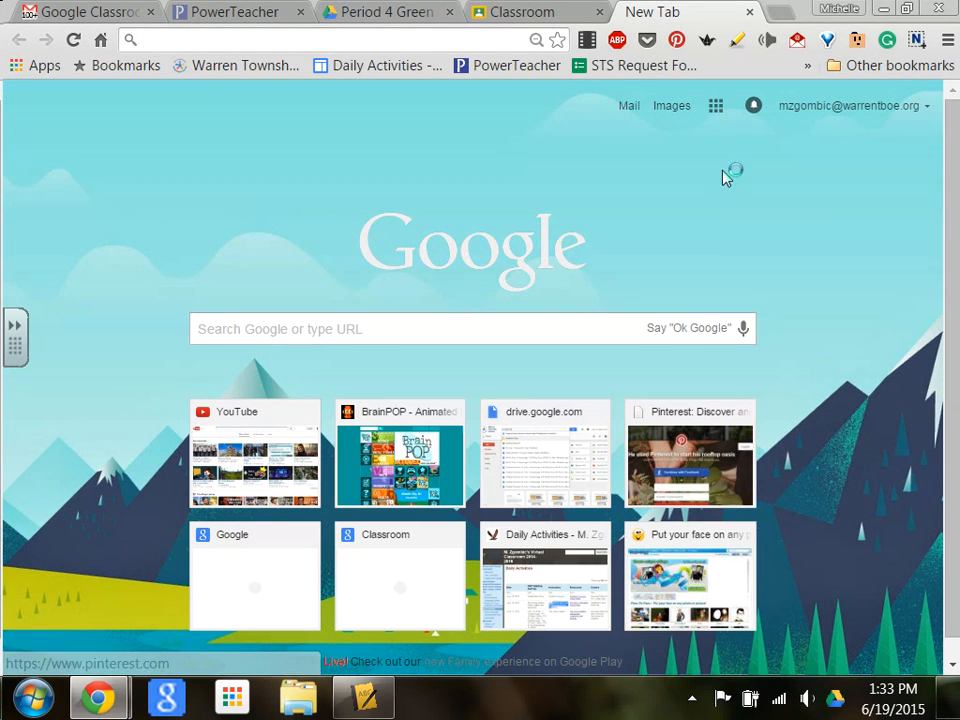
{"action": "left_click", "coordinate": [716, 106]}
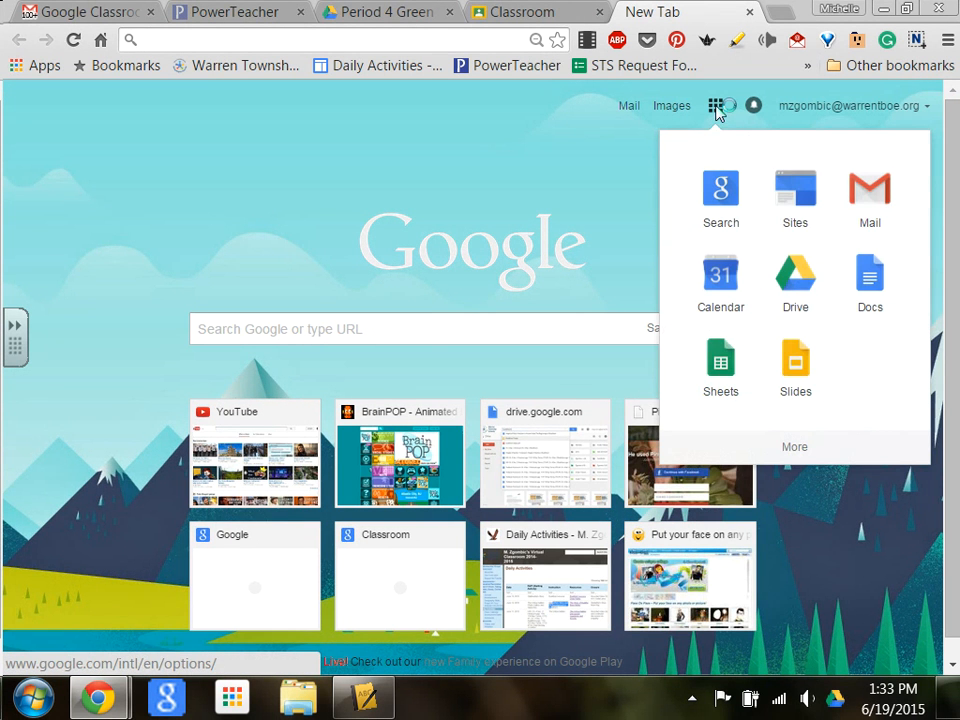
{"action": "left_click", "coordinate": [797, 276]}
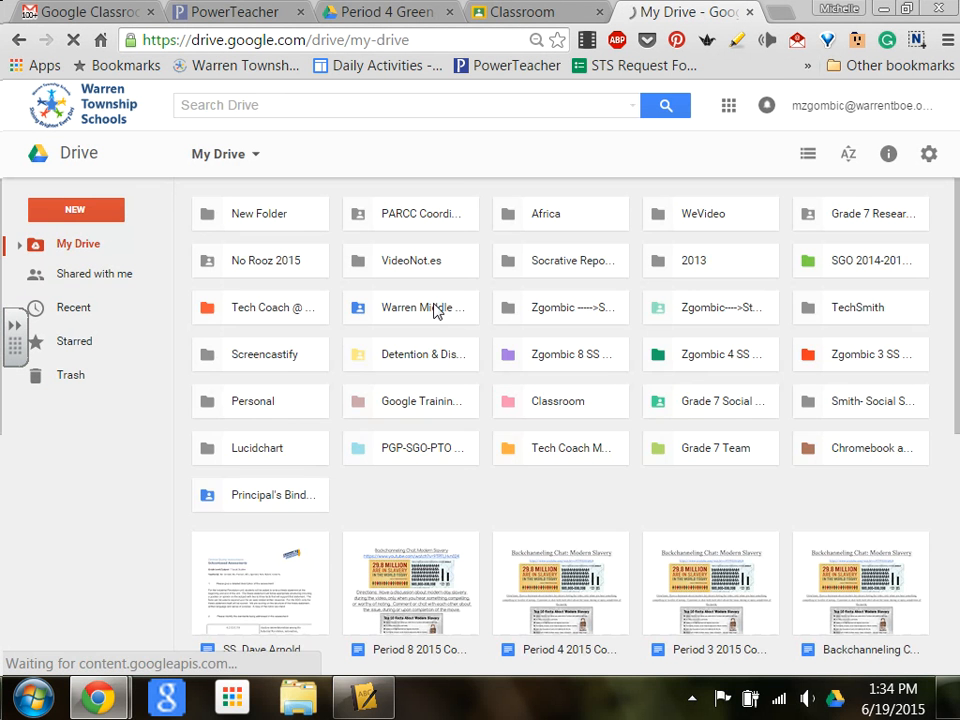
{"action": "left_click", "coordinate": [548, 411]}
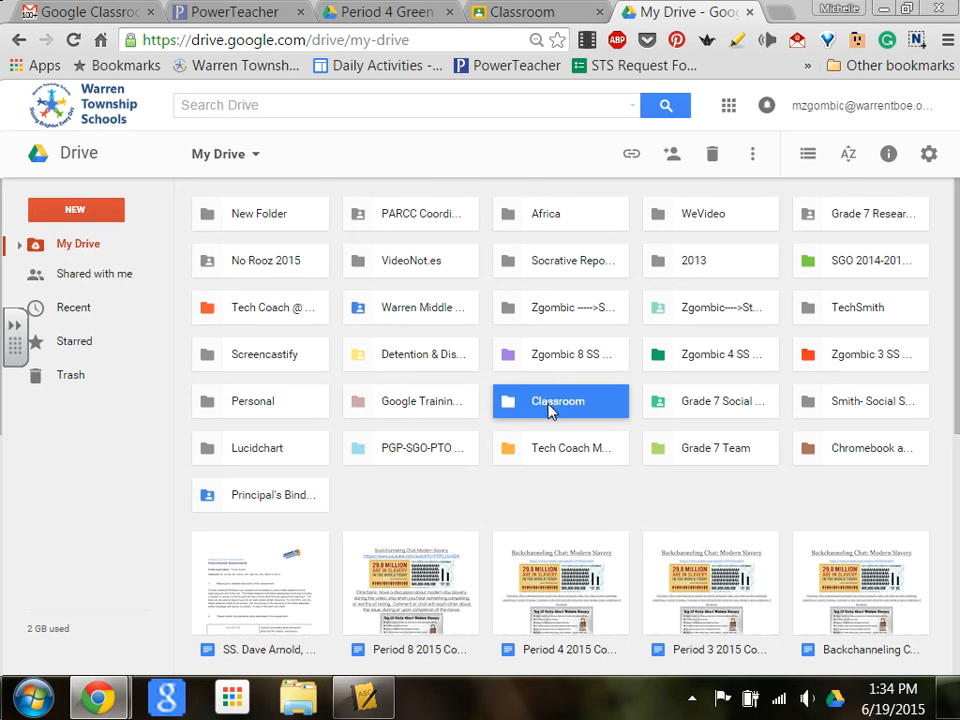
{"action": "double_click", "coordinate": [548, 410]}
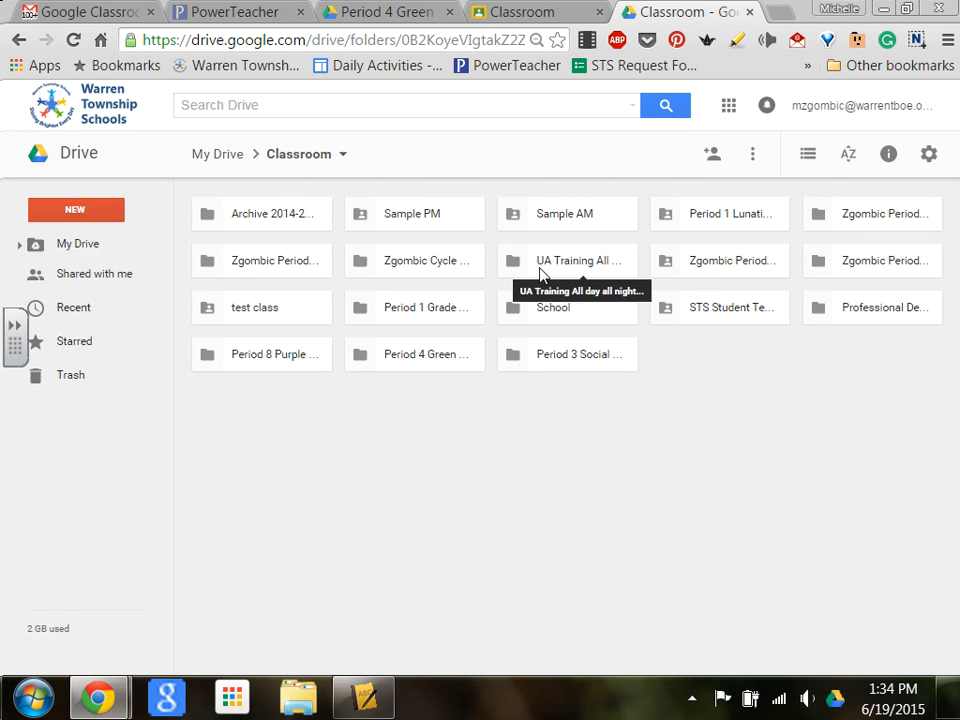
- Look over the Period 4 Green Social Studies folder, go back up to My Drive and reopen the Classroom folder
{"action": "double_click", "coordinate": [427, 354]}
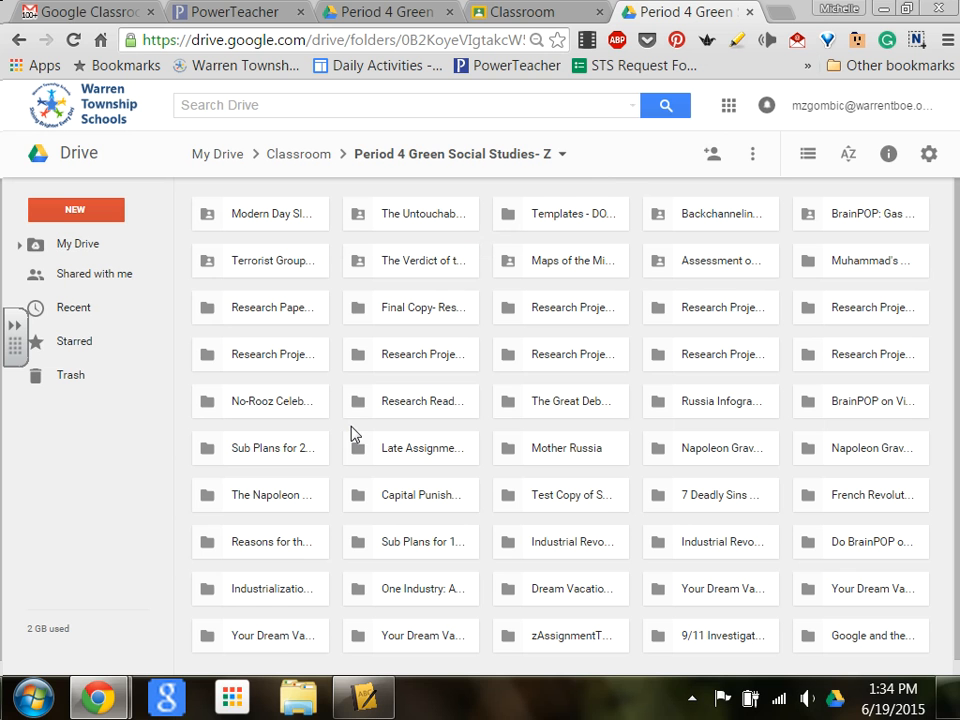
{"action": "left_click", "coordinate": [297, 155]}
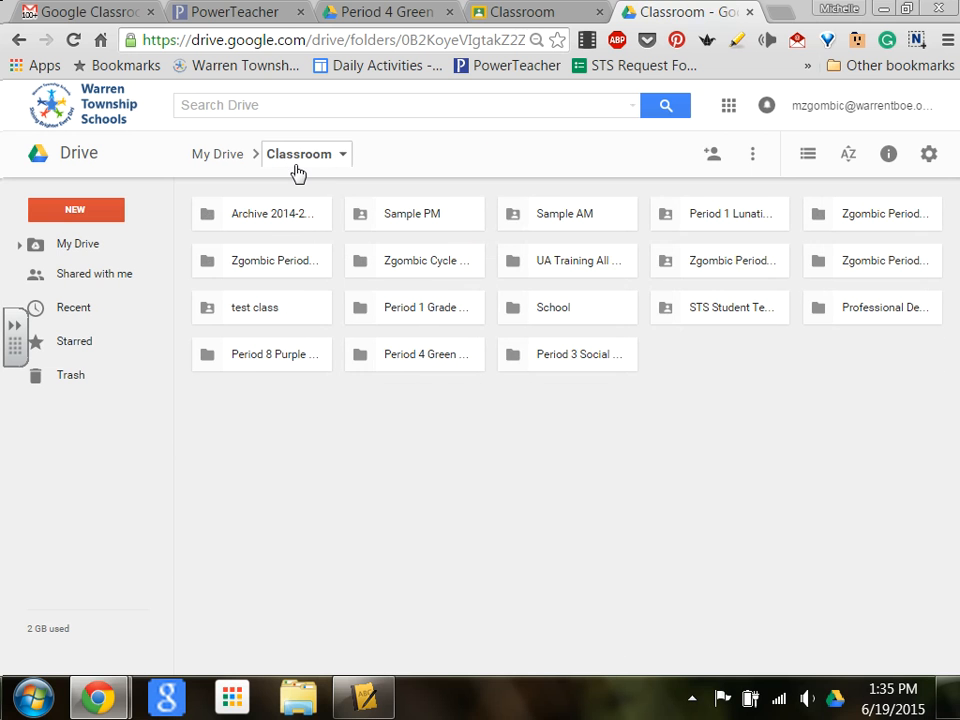
{"action": "left_click", "coordinate": [211, 168]}
{"action": "left_click", "coordinate": [210, 154]}
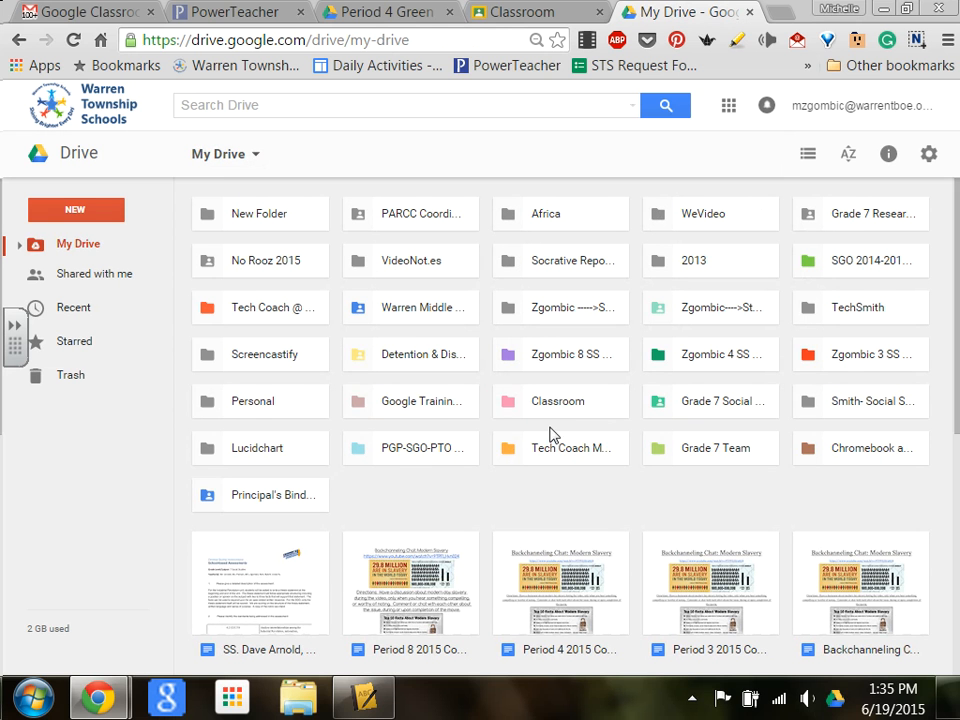
{"action": "left_click", "coordinate": [575, 407]}
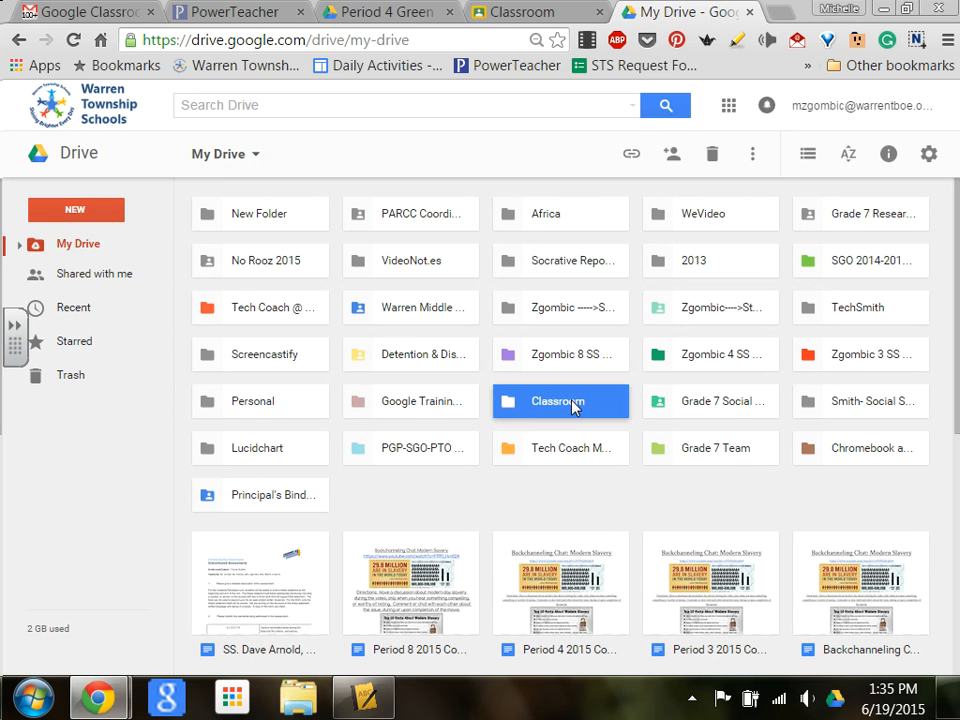
{"action": "double_click", "coordinate": [573, 405]}
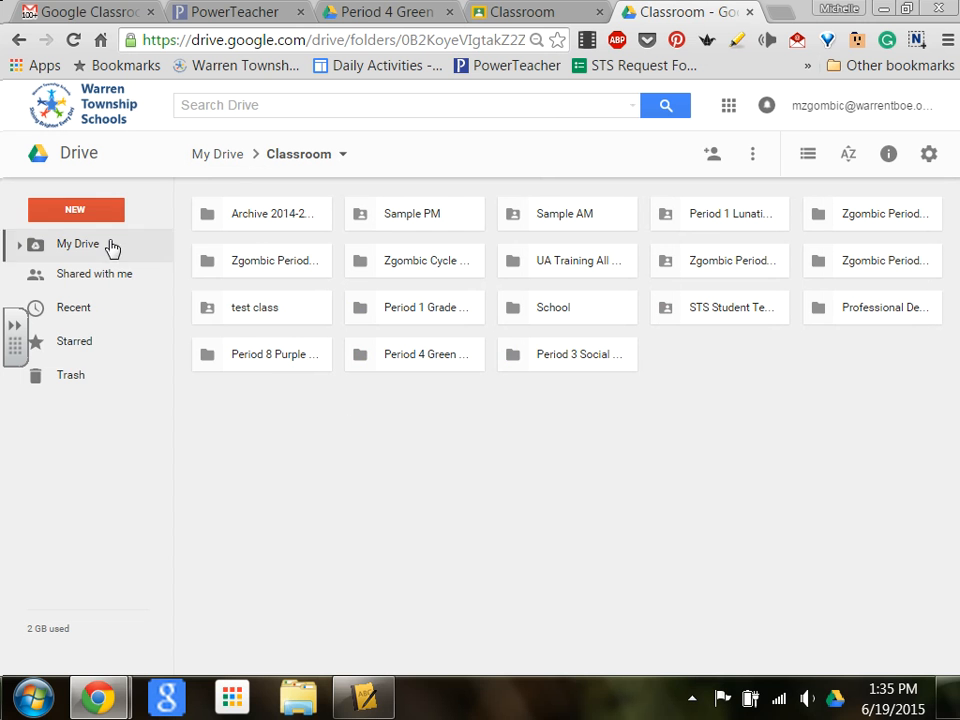
- Create a new folder named "2014-2015 Archive" inside the Classroom folder
{"action": "left_click", "coordinate": [88, 214]}
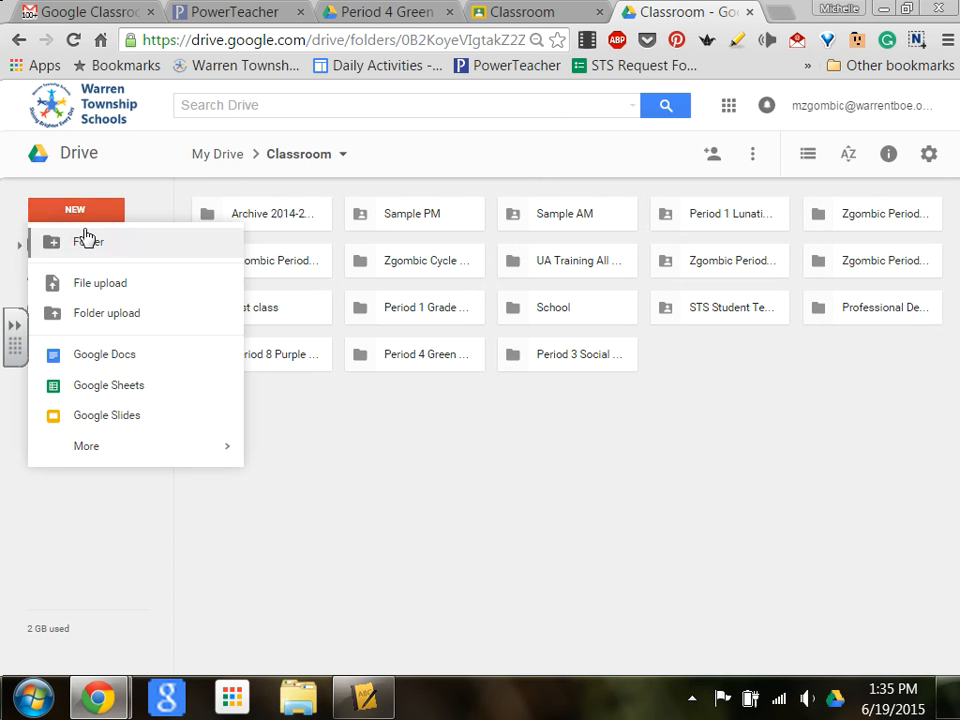
{"action": "left_click", "coordinate": [84, 242]}
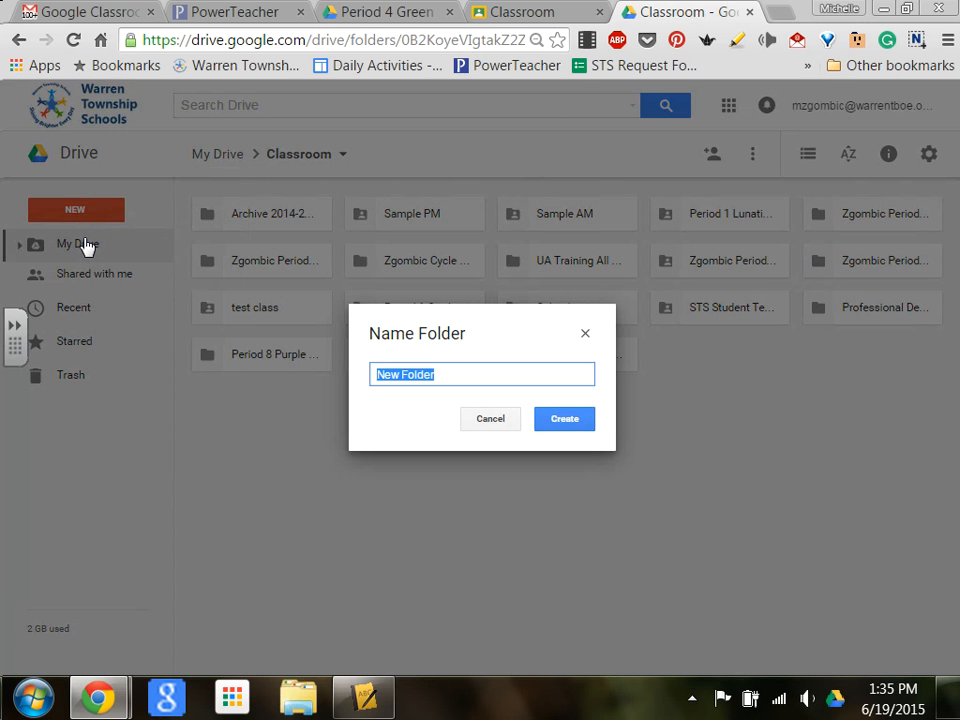
{"action": "type", "text": "Arch"}
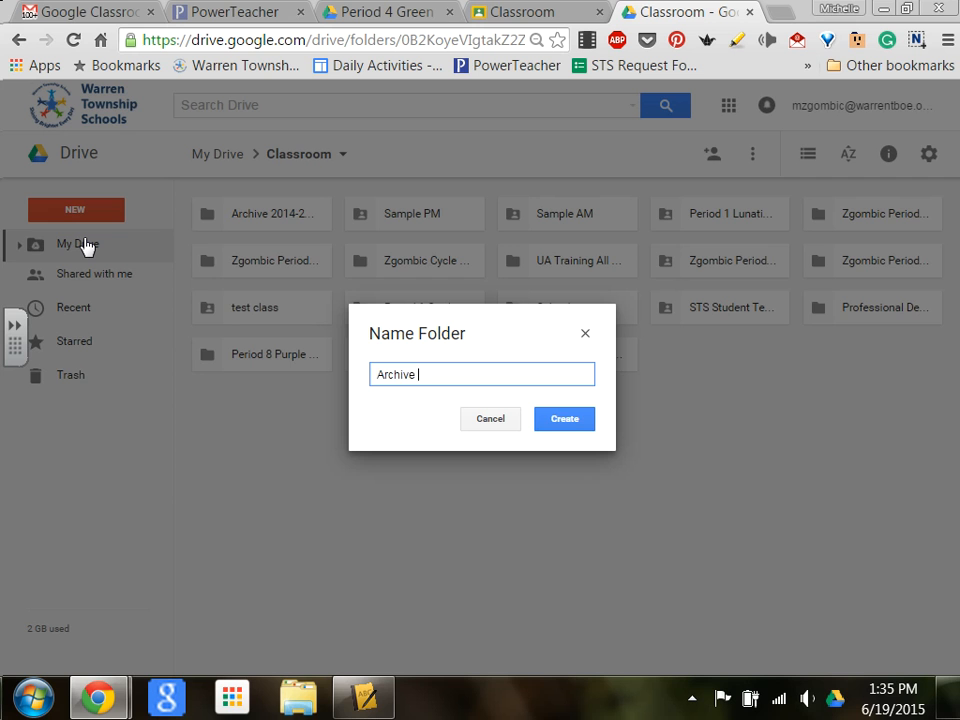
{"action": "type", "text": "ive"}
{"action": "key", "text": "BackSpace"}
{"action": "key", "text": "BackSpace"}
{"action": "key", "text": "BackSpace"}
{"action": "key", "text": "BackSpace"}
{"action": "key", "text": "BackSpace"}
{"action": "key", "text": "BackSpace"}
{"action": "key", "text": "BackSpace"}
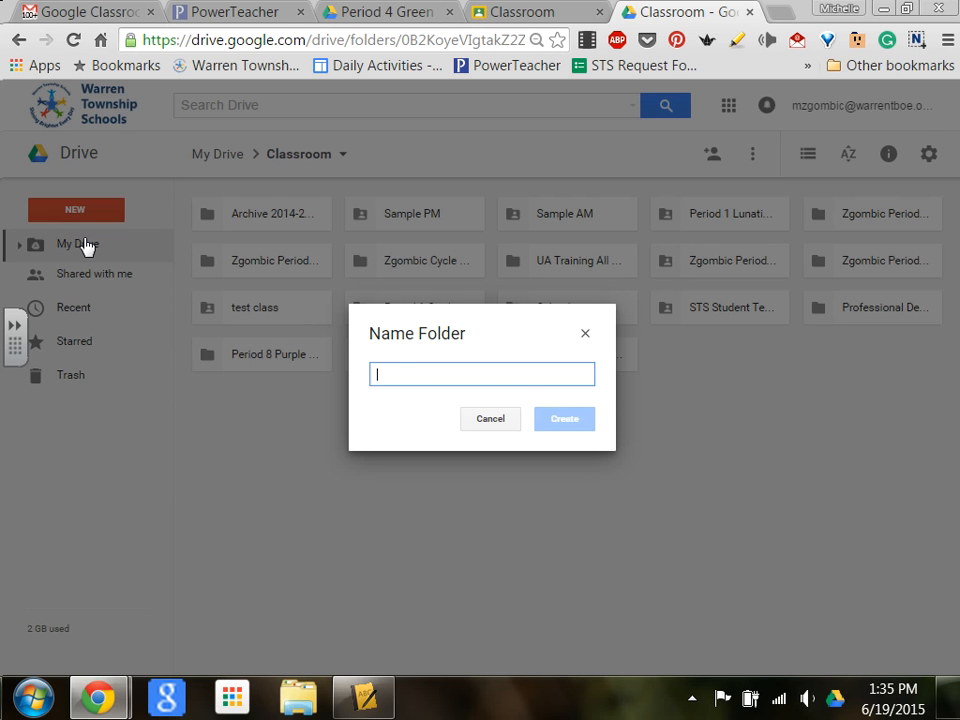
{"action": "type", "text": "2014-2"}
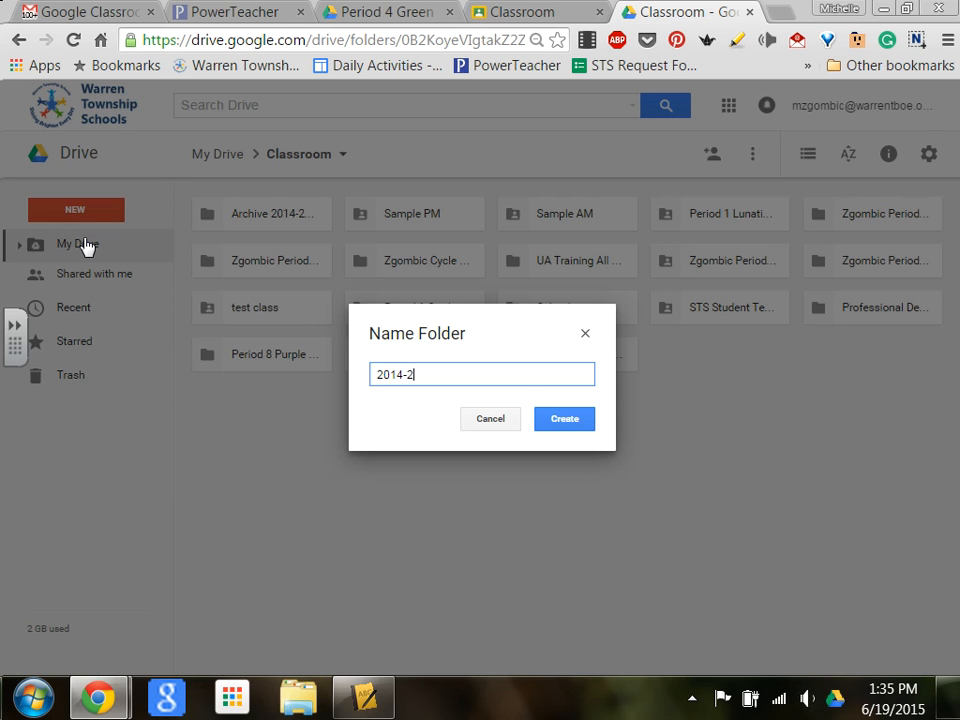
{"action": "type", "text": "015 Archive"}
{"action": "left_click", "coordinate": [574, 423]}
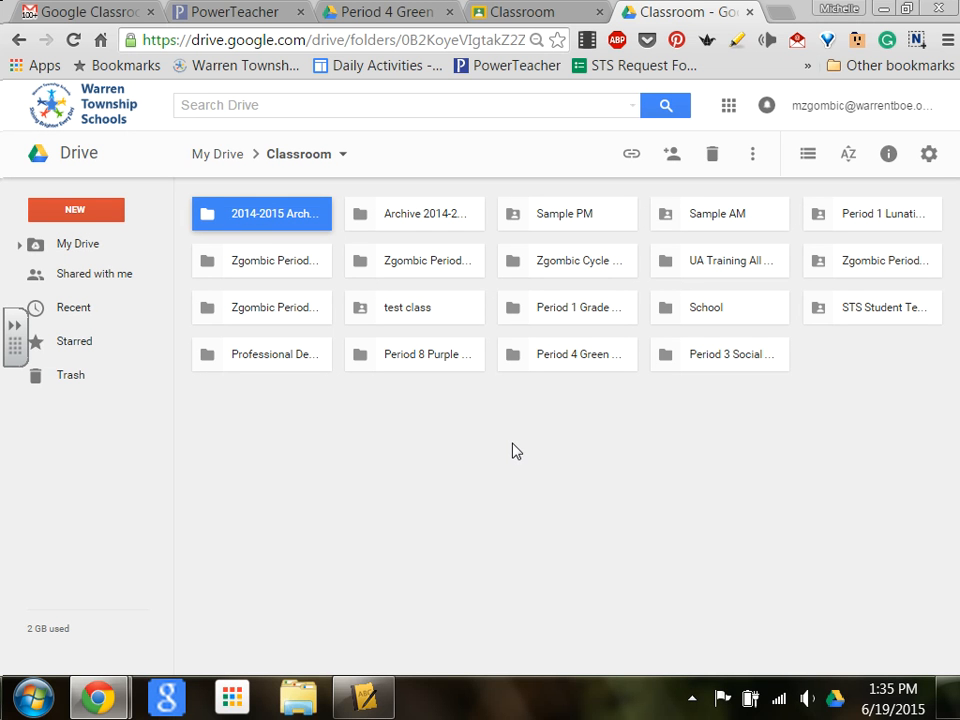
- Move the Period 3, Period 4 Green and Period 8 Purple Social Studies folders into the 2014-2015 Archive folder
{"action": "left_click", "coordinate": [713, 366]}
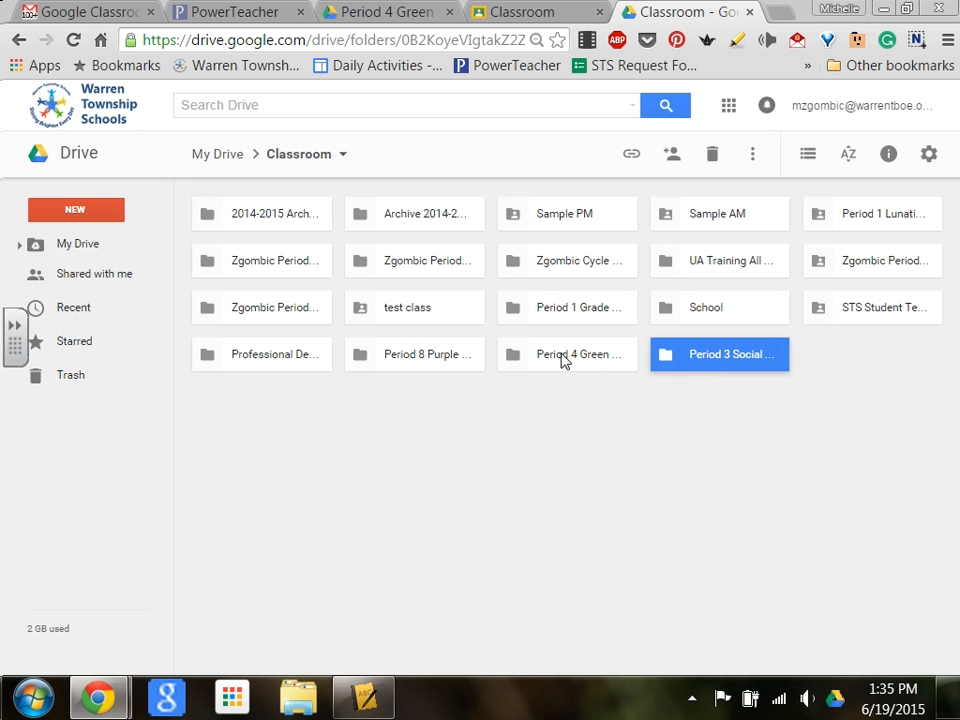
{"action": "mouse_move", "coordinate": [562, 361]}
{"action": "left_mouse_down"}
{"action": "mouse_move", "coordinate": [549, 360]}
{"action": "mouse_move", "coordinate": [557, 357]}
{"action": "left_mouse_up"}
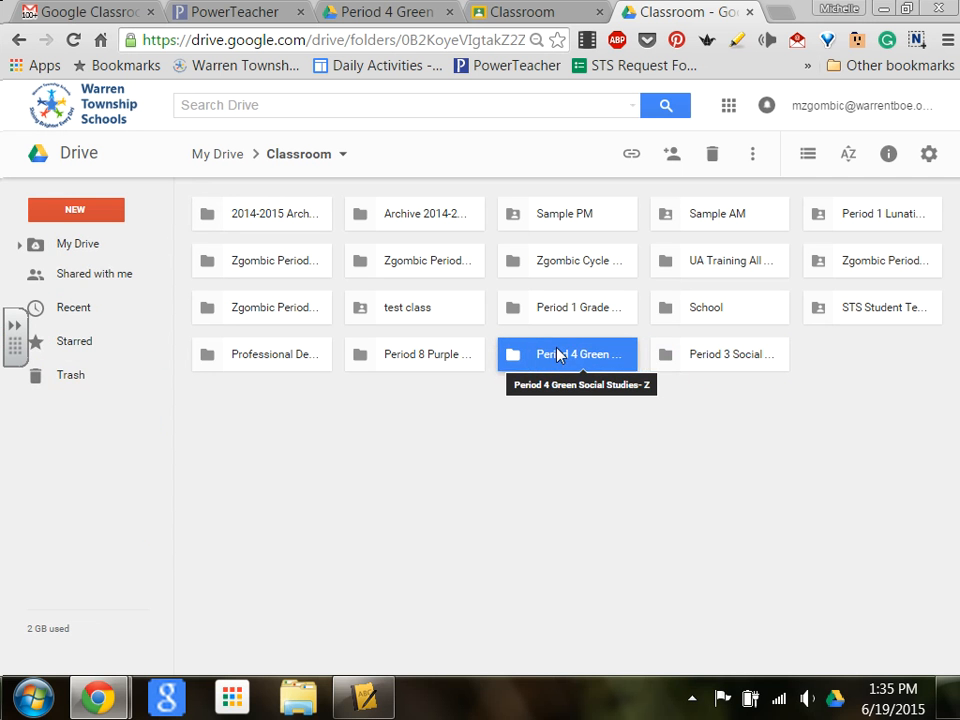
{"action": "left_click_drag", "start_coordinate": [690, 364], "coordinate": [279, 216]}
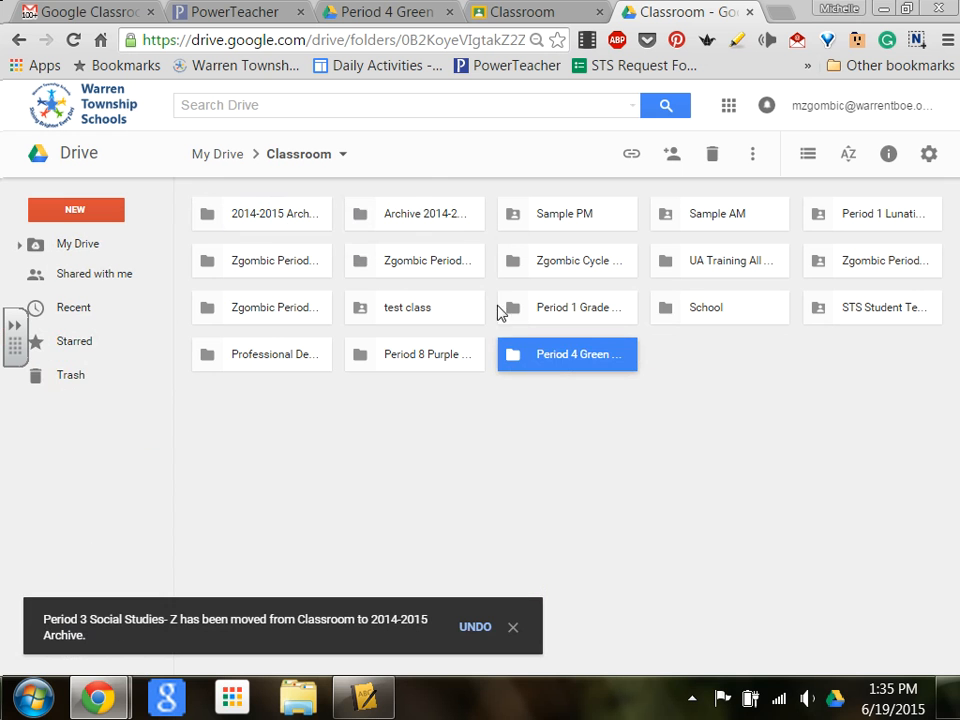
{"action": "left_click_drag", "start_coordinate": [555, 369], "coordinate": [270, 222]}
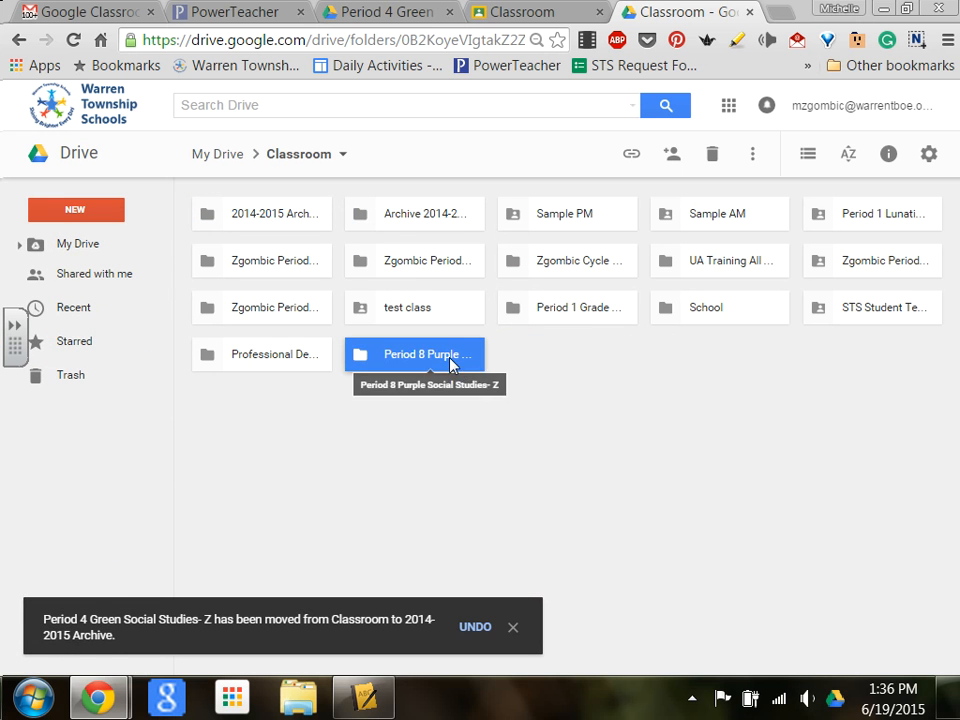
{"action": "left_click_drag", "start_coordinate": [450, 365], "coordinate": [261, 222]}
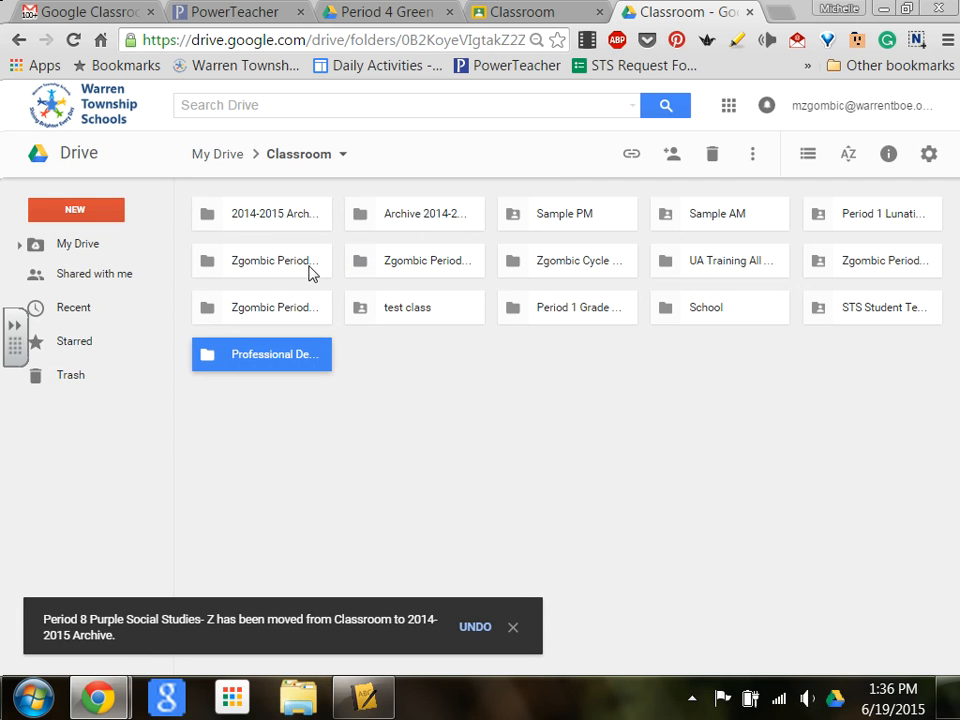
- Check the contents of the 2014-2015 Archive folder and return to the Classroom folder
{"action": "double_click", "coordinate": [264, 218]}
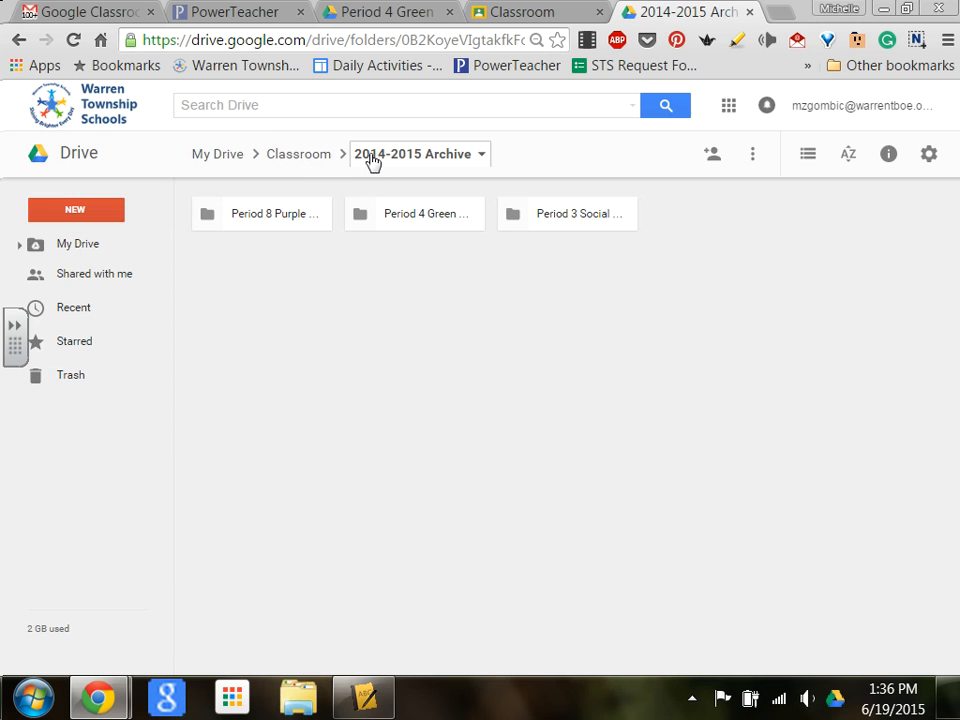
{"action": "left_click", "coordinate": [282, 155]}
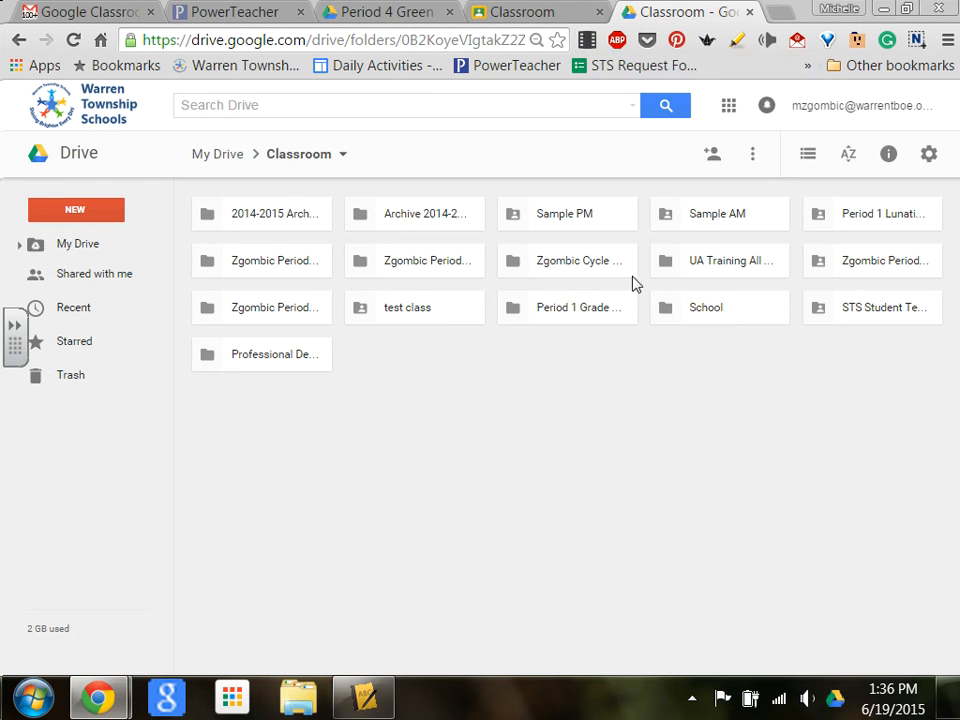
{"action": "left_click", "coordinate": [587, 41]}
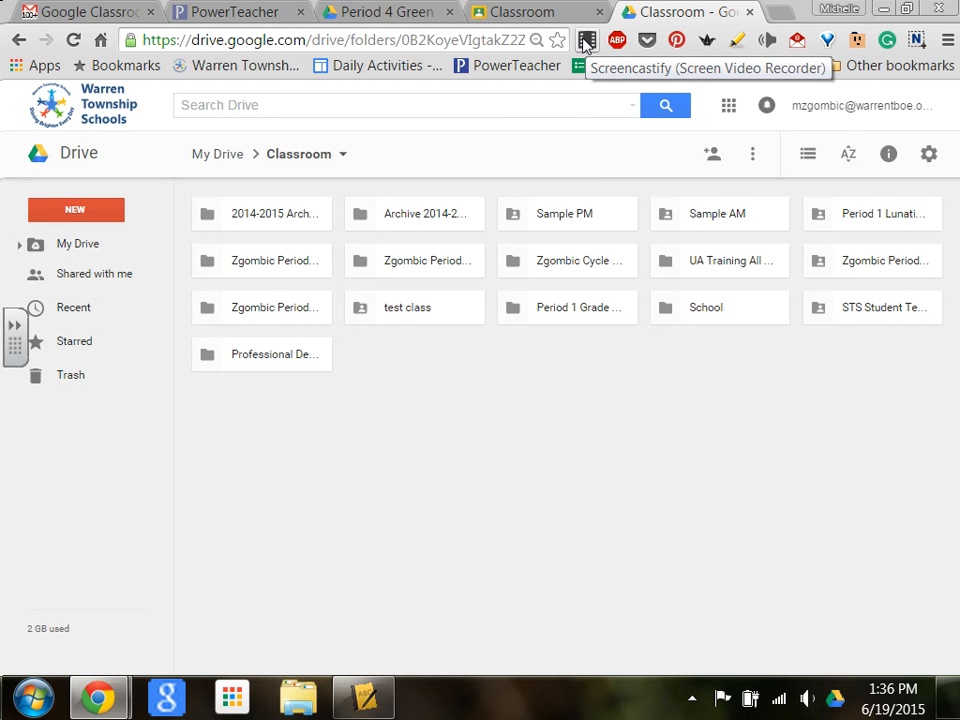
{"action": "left_click", "coordinate": [587, 42]}
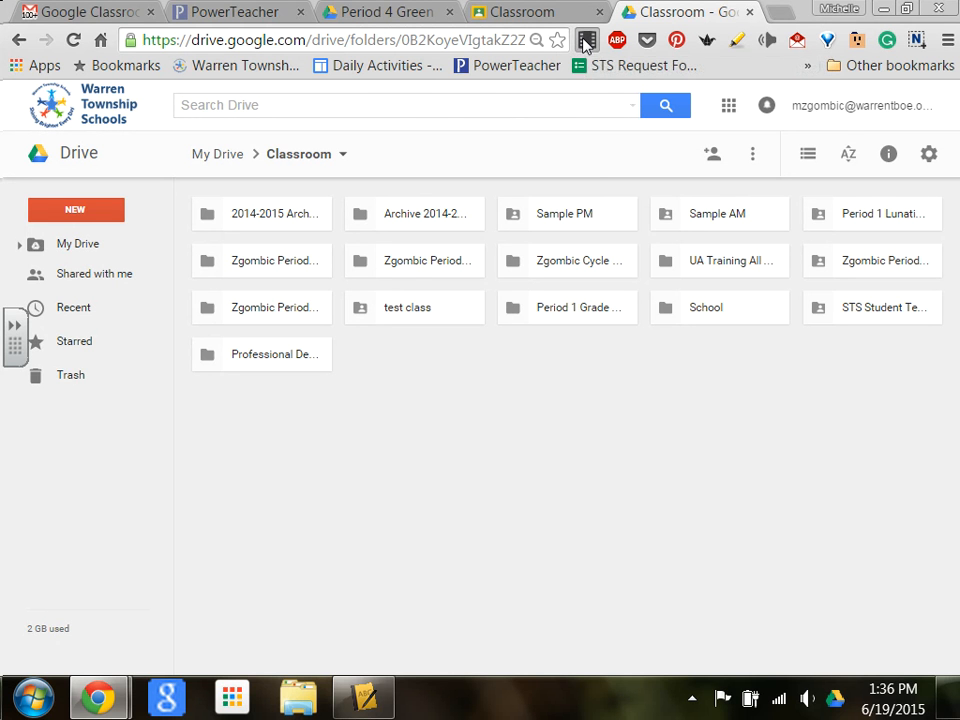